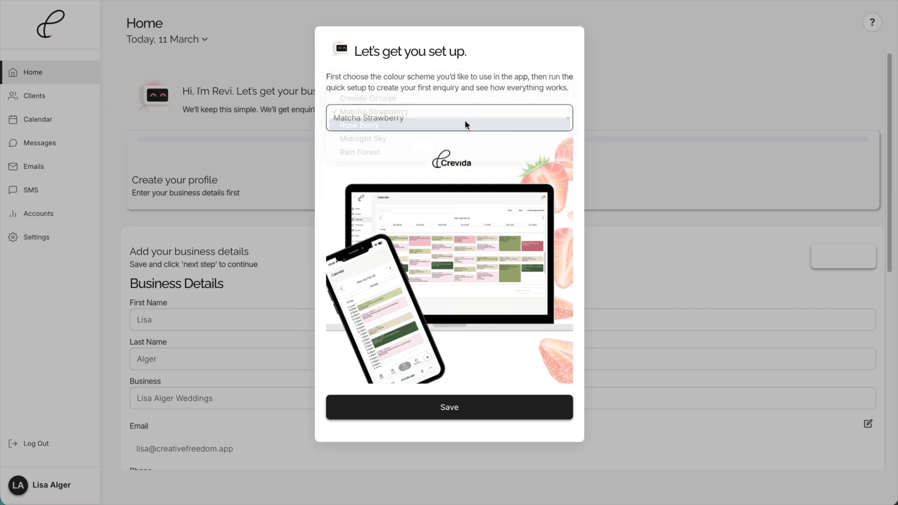
- Preview the Rose Berry, Midnight Sky and Rain Forest colour schemes, and save Crevida Orange as the app's colour scheme
{"action": "left_click", "coordinate": [464, 115]}
{"action": "left_click", "coordinate": [461, 127]}
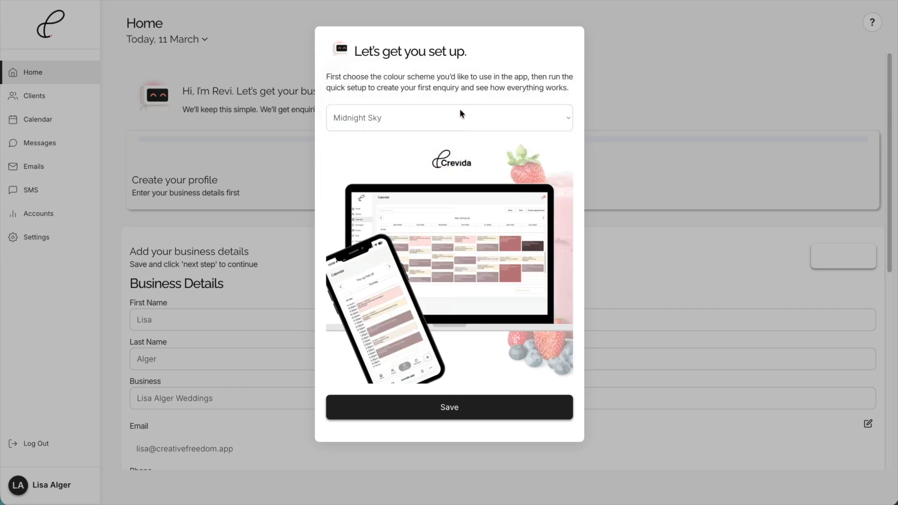
{"action": "left_click", "coordinate": [461, 115]}
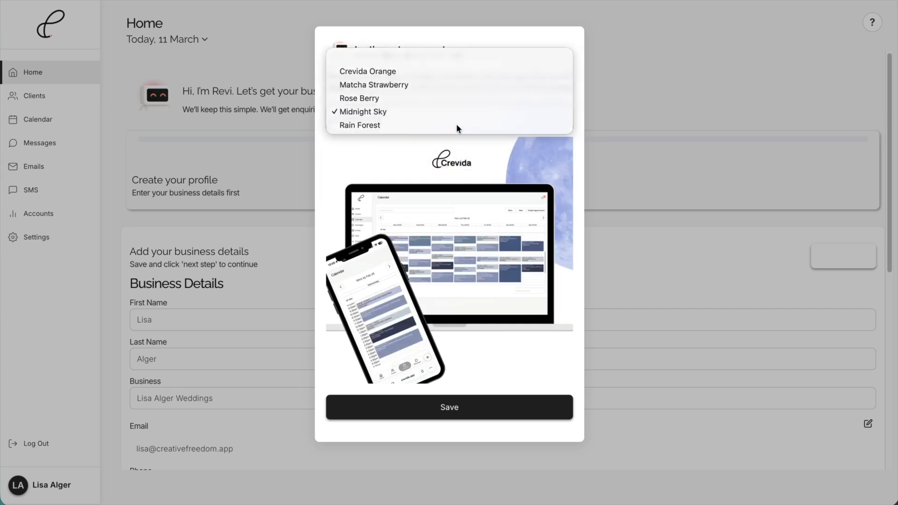
{"action": "left_click", "coordinate": [457, 125]}
{"action": "left_click", "coordinate": [456, 123]}
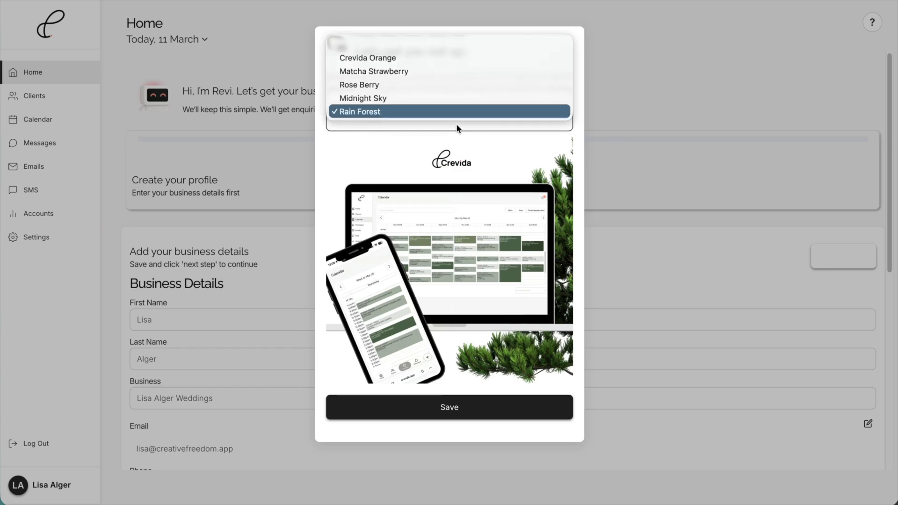
{"action": "left_click", "coordinate": [465, 58]}
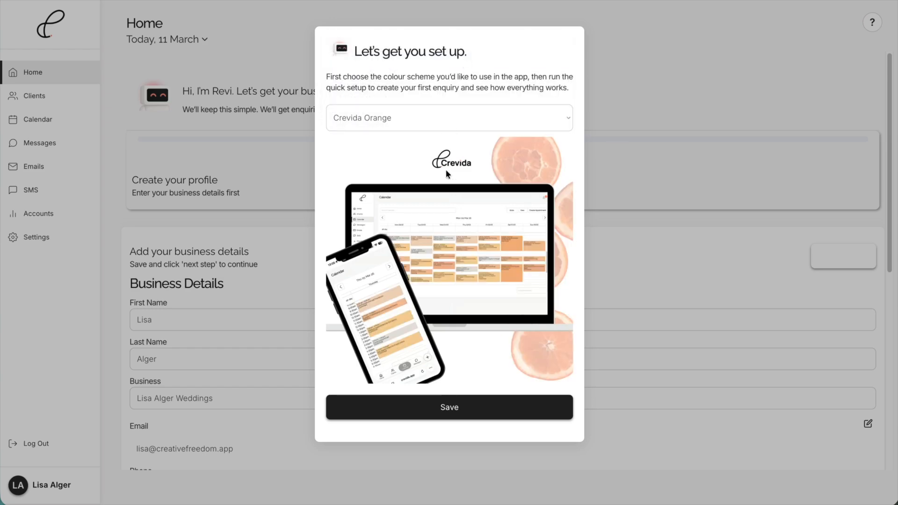
{"action": "left_click", "coordinate": [465, 410]}
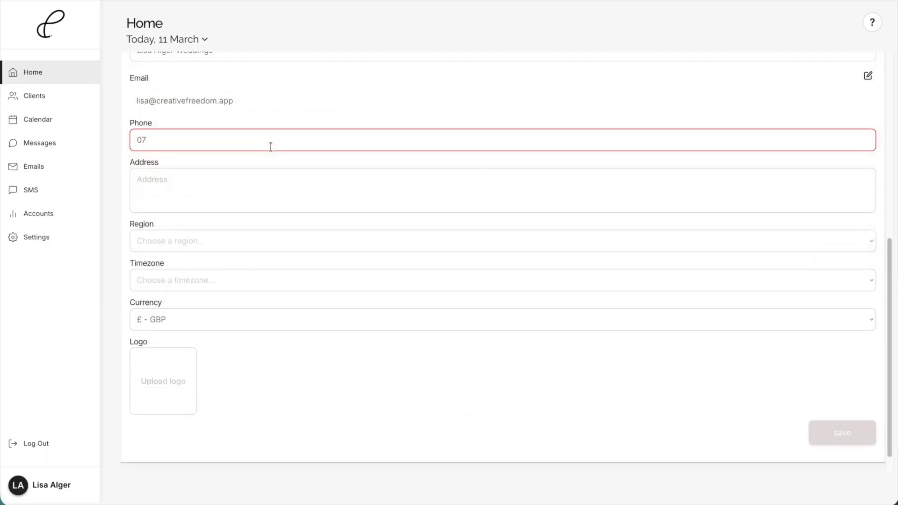
- Complete the business profile with phone number, address, UK region, Europe/London timezone and logo, save it, and continue to the services step
{"action": "type", "text": "12345678"}
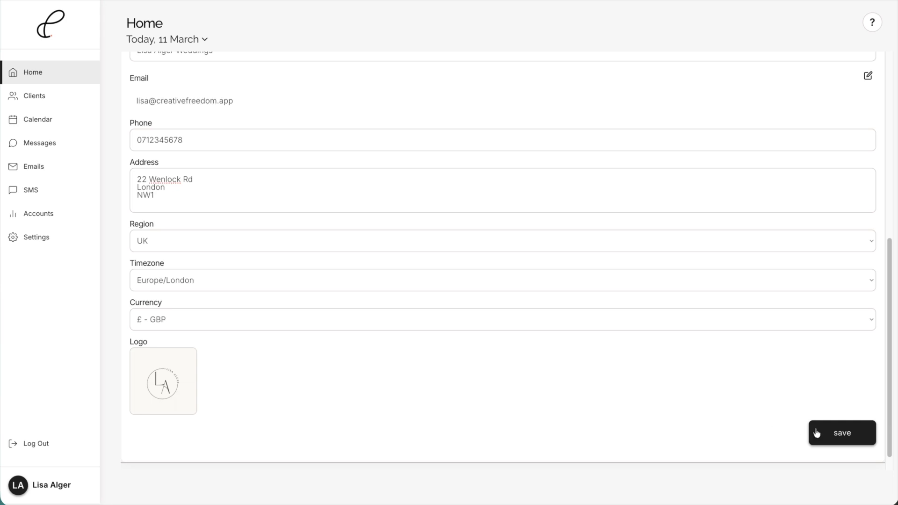
{"action": "left_click", "coordinate": [840, 437]}
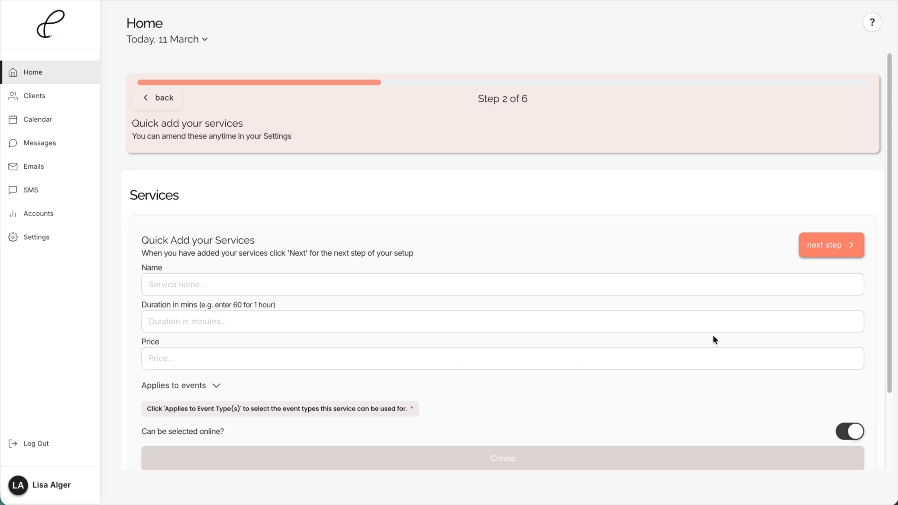
{"action": "left_click", "coordinate": [166, 99]}
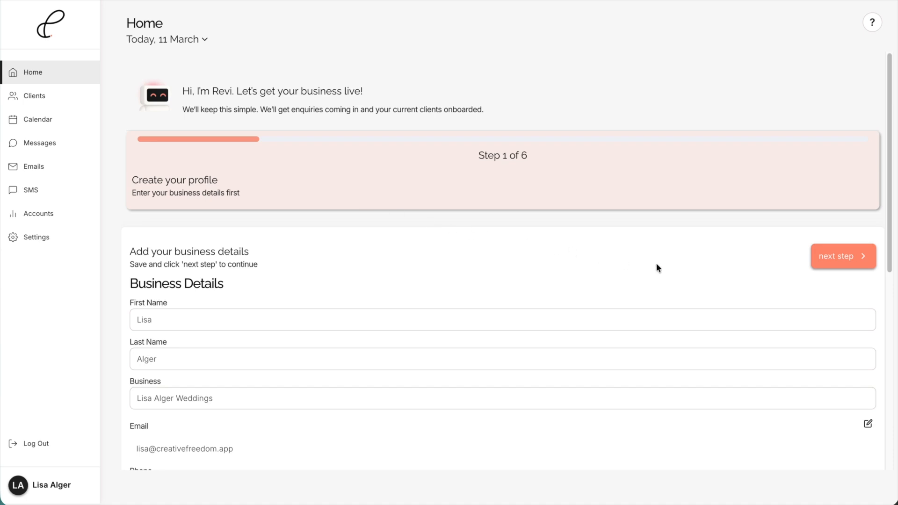
{"action": "left_click", "coordinate": [849, 261]}
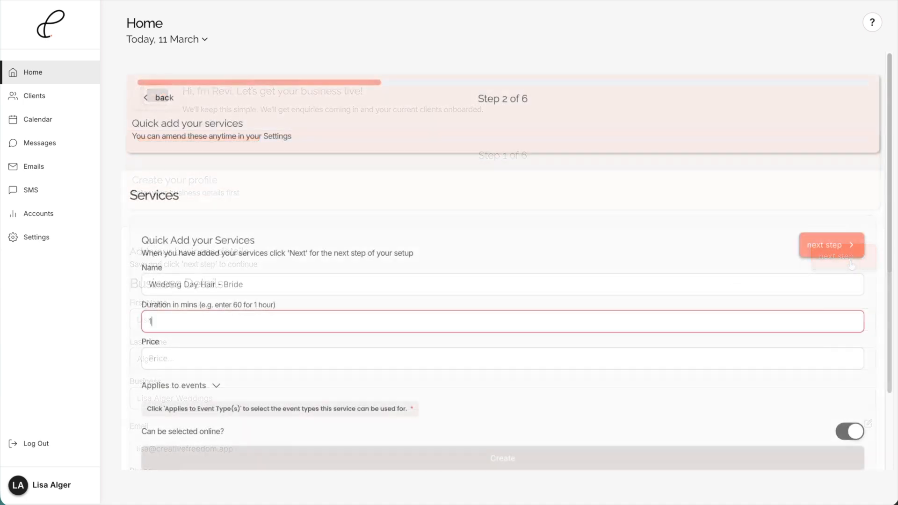
- Create the service "Wedding Day Hair - Bride" with a duration of 90 minutes and a price of 250.00, applied to Wedding events
{"action": "key", "text": "BackSpace"}
{"action": "key", "text": "BackSpace"}
{"action": "key", "text": "BackSpace"}
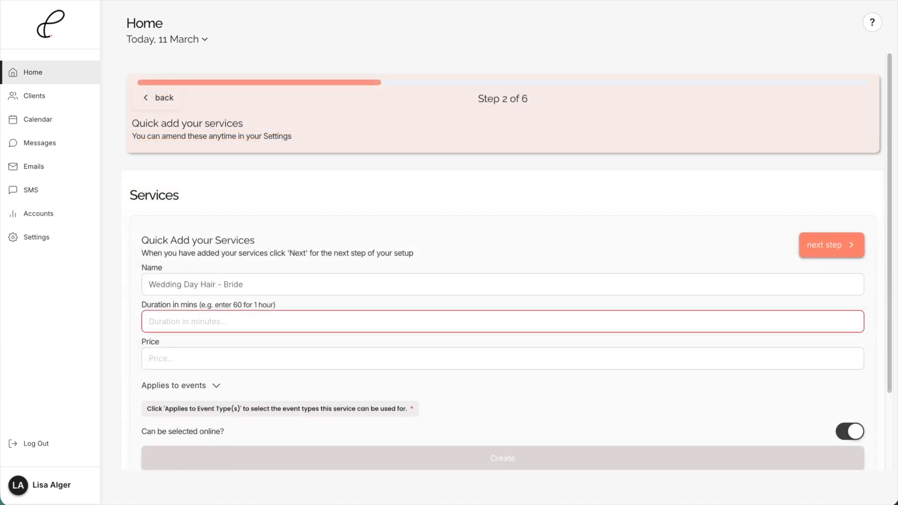
{"action": "type", "text": "90"}
{"action": "left_click", "coordinate": [338, 352]}
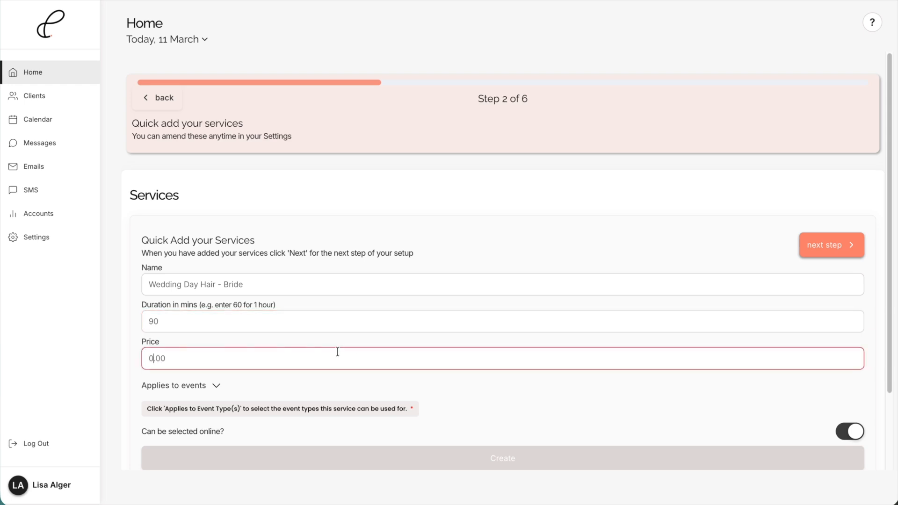
{"action": "type", "text": "250"}
{"action": "left_click", "coordinate": [215, 388]}
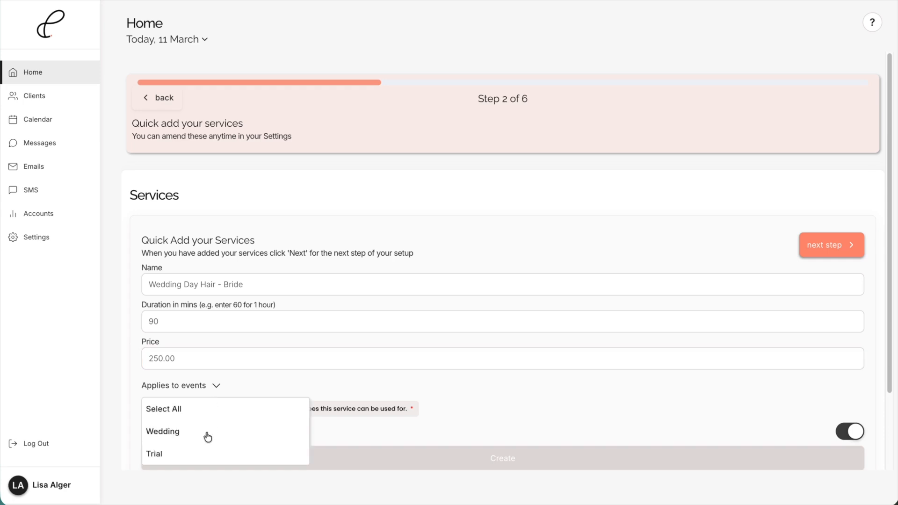
{"action": "left_click", "coordinate": [167, 438]}
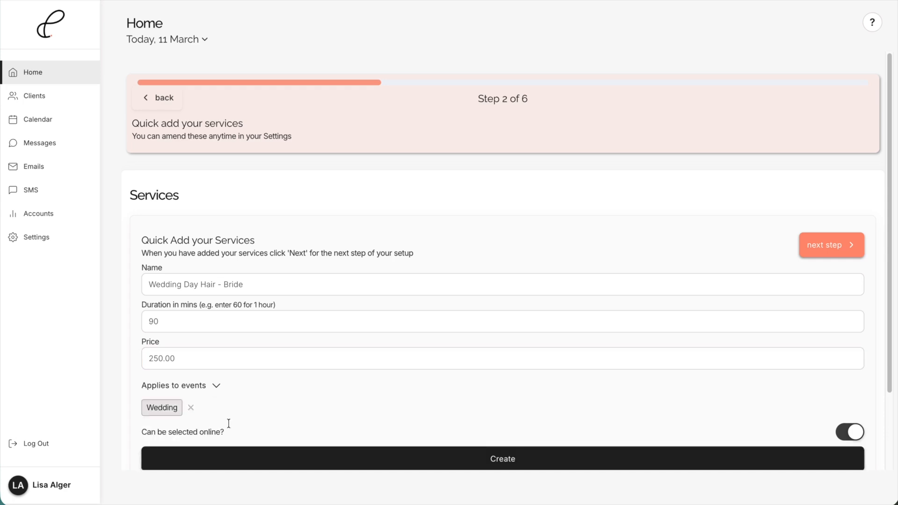
{"action": "scroll", "coordinate": [347, 408], "scroll_direction": "down", "scroll_amount": 1}
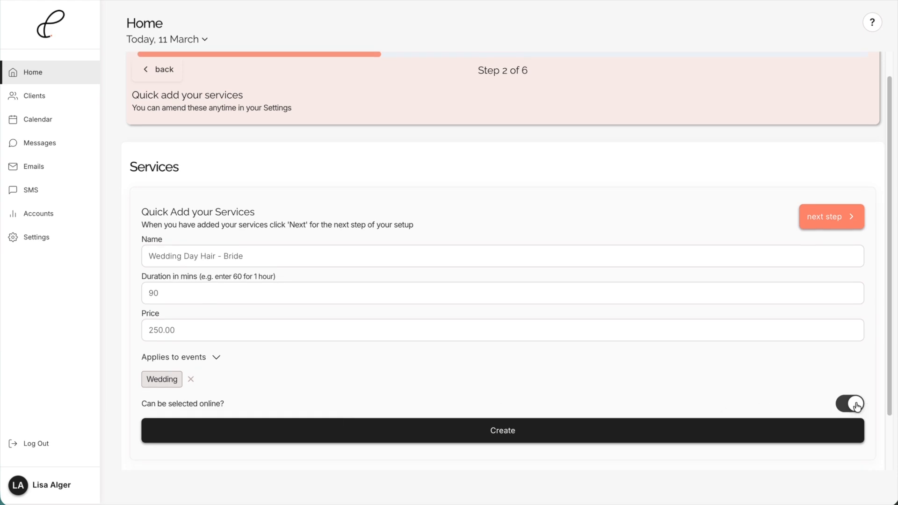
{"action": "left_click", "coordinate": [512, 431]}
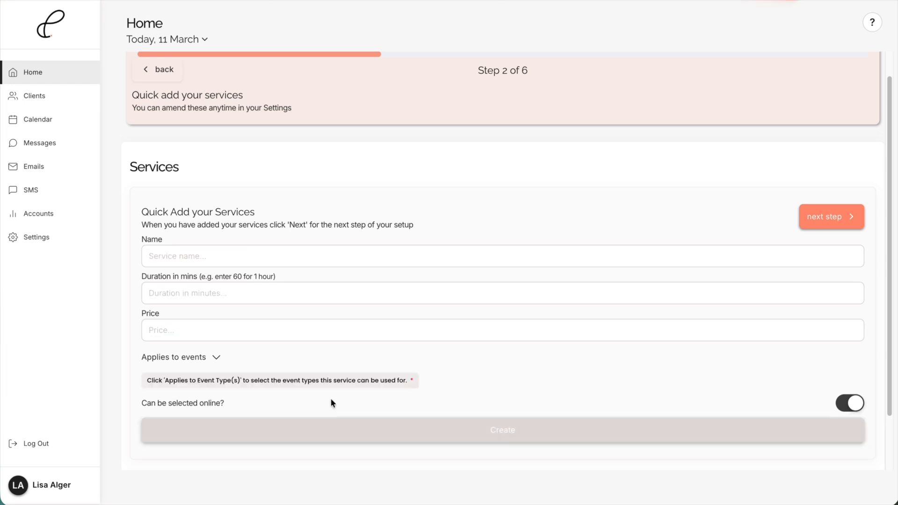
- Create the service "Wedding Day Hair - Bridesmaid" with a duration of 60 minutes and a price of 125.00, applied to Wedding events
{"action": "left_click", "coordinate": [202, 256]}
{"action": "type", "text": "W"}
{"action": "key", "text": "BackSpace"}
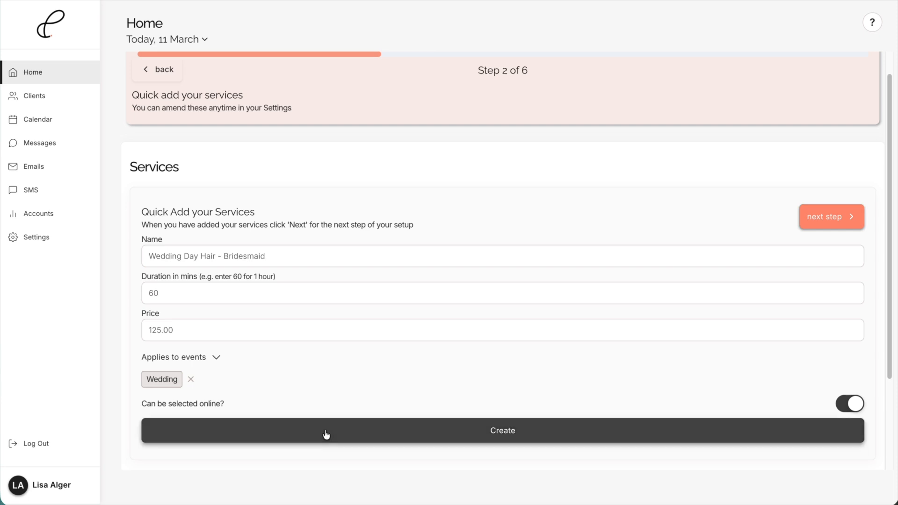
{"action": "left_click", "coordinate": [326, 435]}
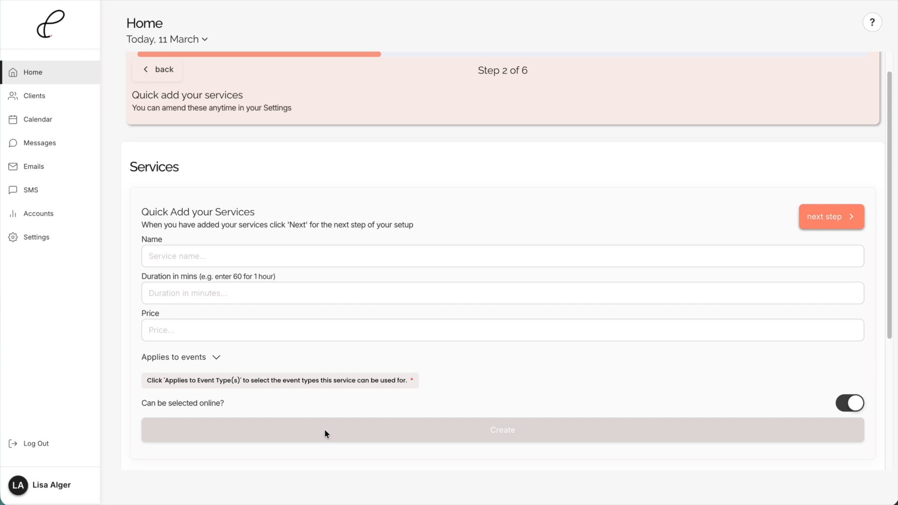
- Continue to the payment setup and start a payment template titled "Weddings" that applies to the Wedding event type
{"action": "scroll", "coordinate": [326, 434], "scroll_direction": "up", "scroll_amount": 1}
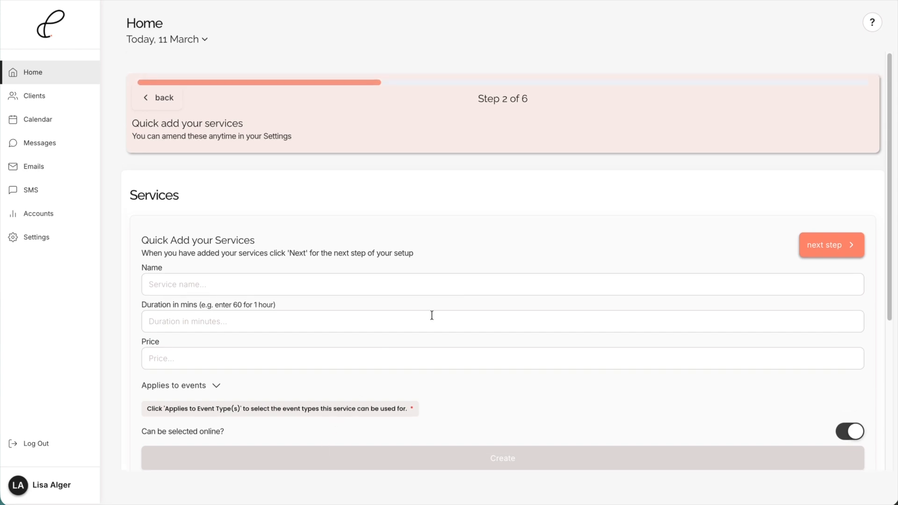
{"action": "left_click", "coordinate": [827, 245]}
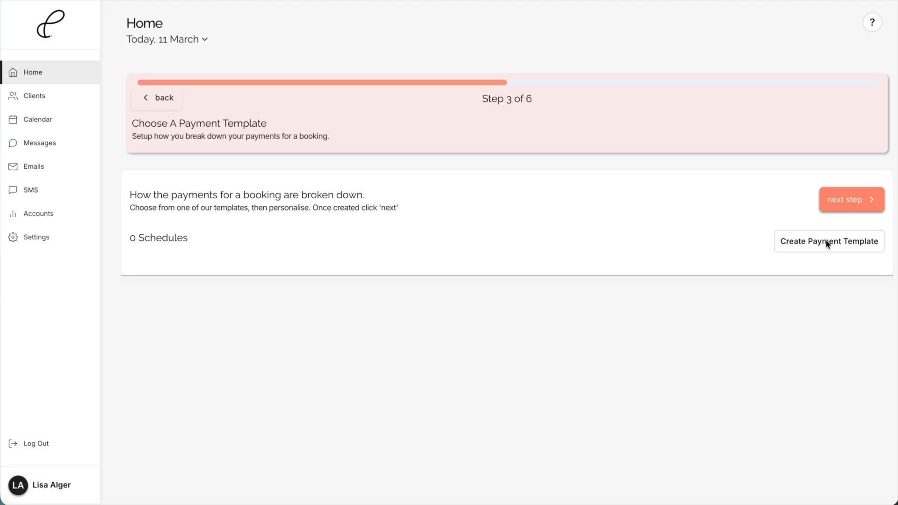
{"action": "left_click", "coordinate": [827, 242]}
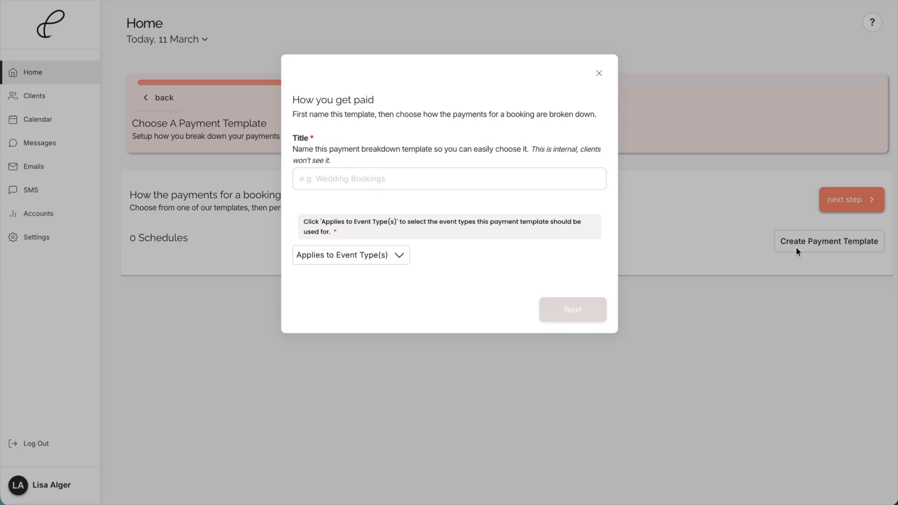
{"action": "left_click", "coordinate": [392, 179]}
{"action": "type", "text": "Weddings"}
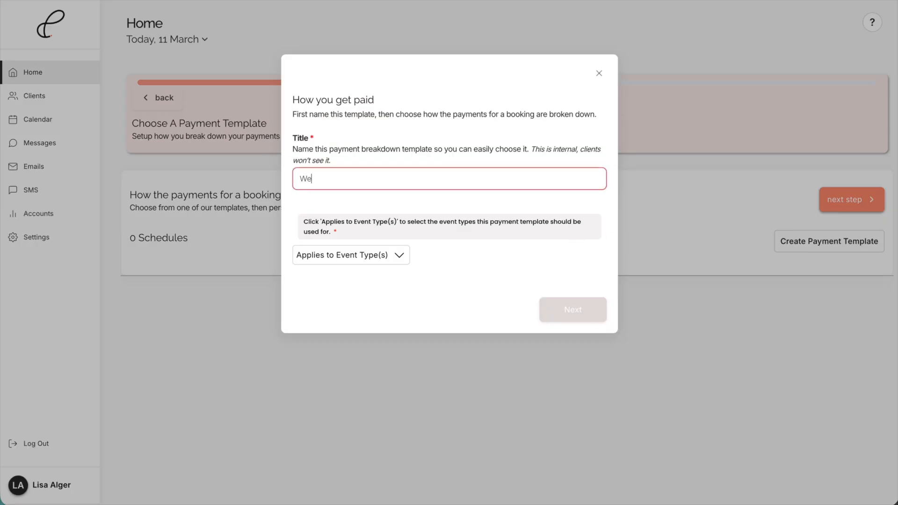
{"action": "left_click", "coordinate": [385, 257]}
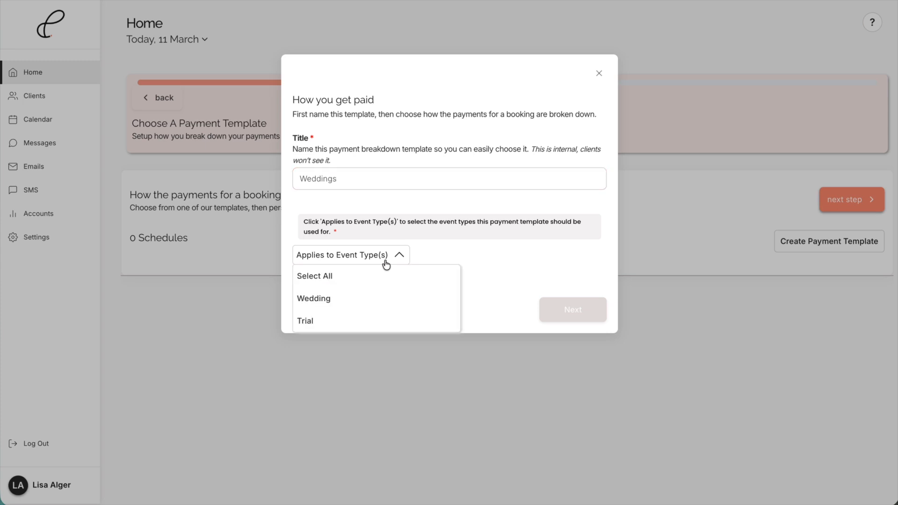
{"action": "left_click", "coordinate": [321, 299]}
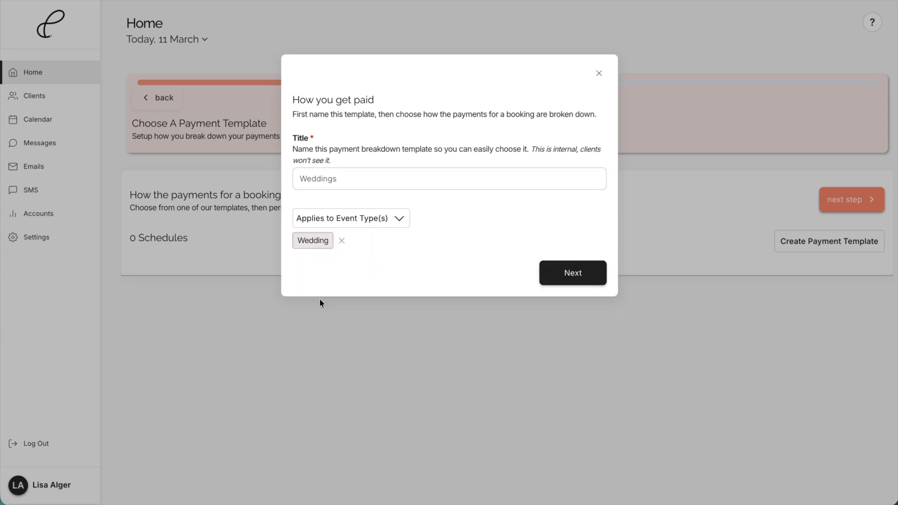
- Base the Weddings payment template on the starting point "Deposit £/$, appointment payment, remaining balance"
{"action": "left_click", "coordinate": [573, 284]}
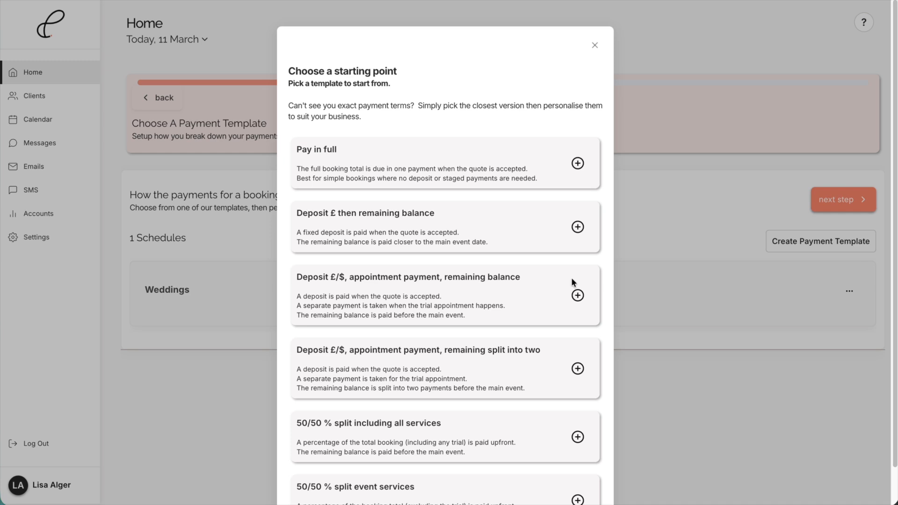
{"action": "scroll", "coordinate": [572, 282], "scroll_direction": "down", "scroll_amount": 2}
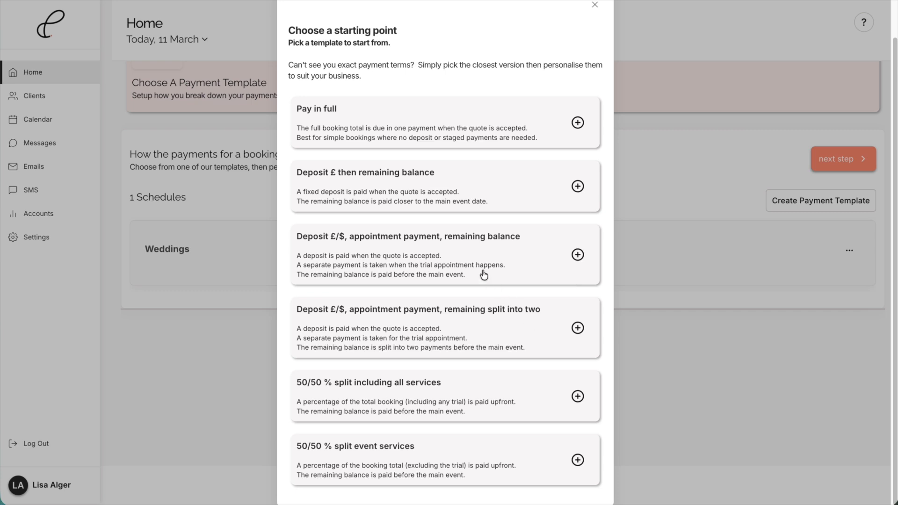
{"action": "left_click", "coordinate": [418, 246]}
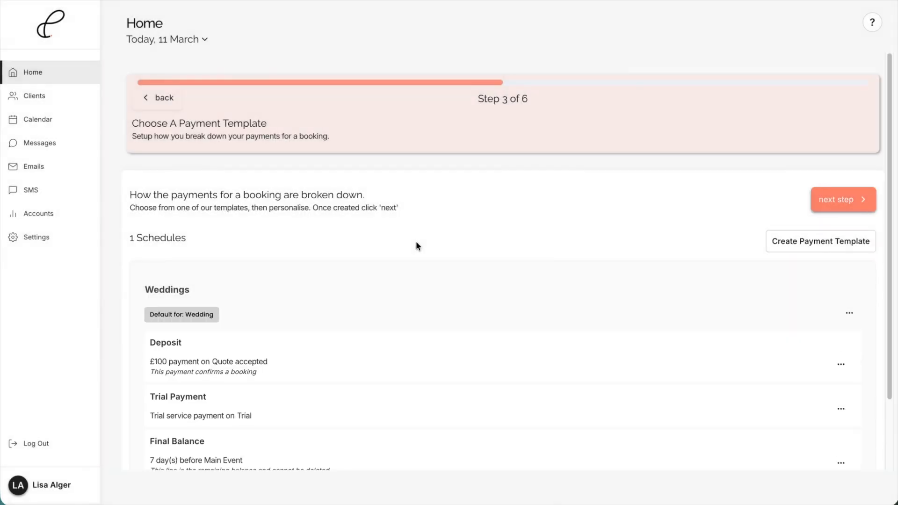
- Set the Deposit payment's fixed amount to £50 in the Weddings template and save it
{"action": "scroll", "coordinate": [417, 246], "scroll_direction": "down", "scroll_amount": 2}
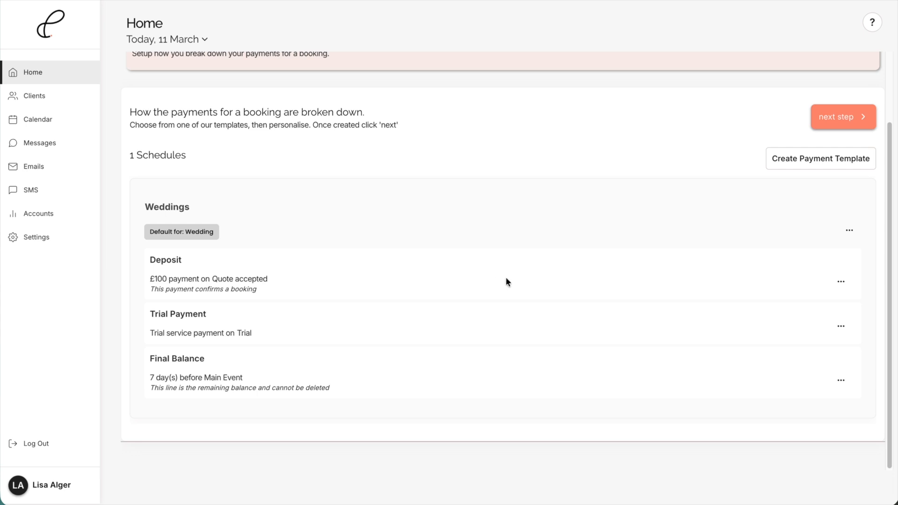
{"action": "left_click", "coordinate": [842, 282]}
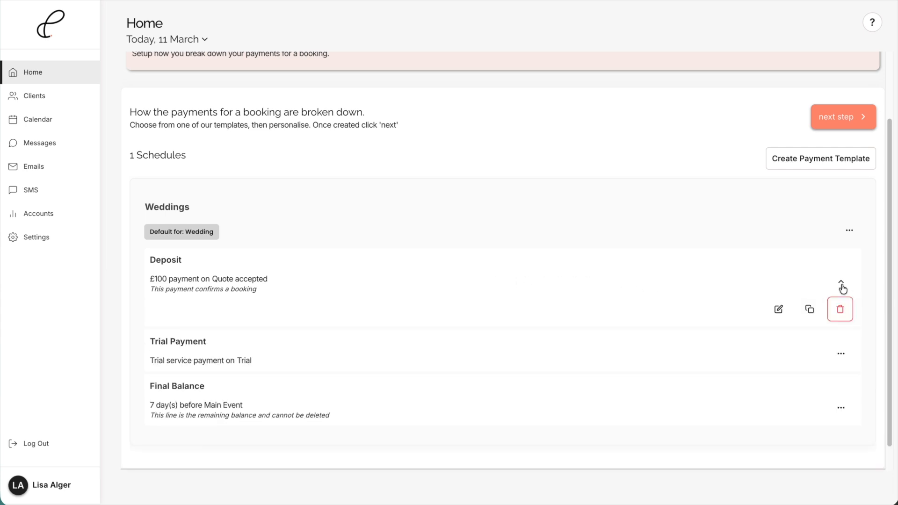
{"action": "left_click", "coordinate": [779, 309]}
{"action": "scroll", "coordinate": [674, 335], "scroll_direction": "down", "scroll_amount": 3}
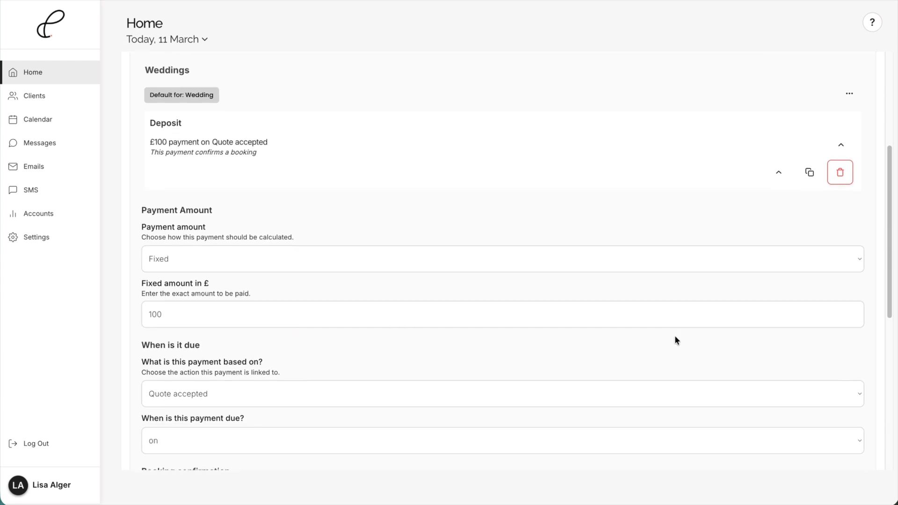
{"action": "left_click_drag", "start_coordinate": [164, 292], "coordinate": [114, 294]}
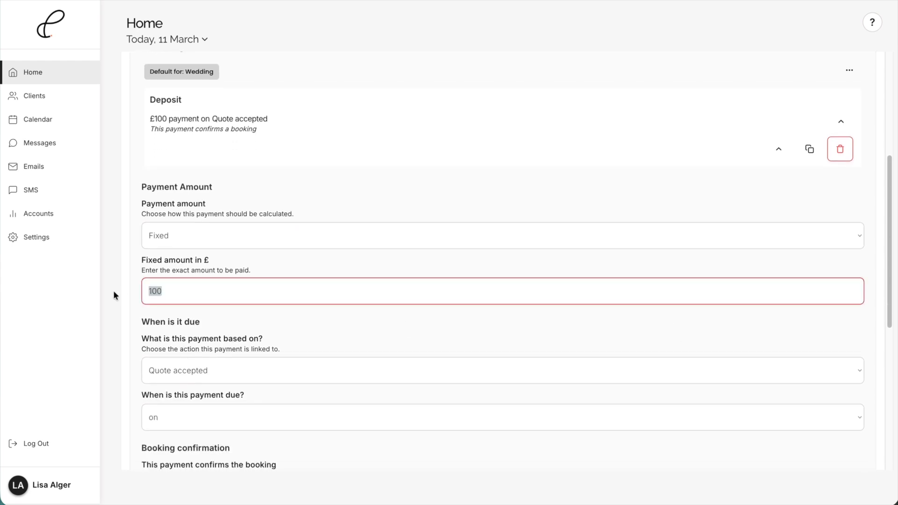
{"action": "type", "text": "50"}
{"action": "scroll", "coordinate": [250, 300], "scroll_direction": "down", "scroll_amount": 3}
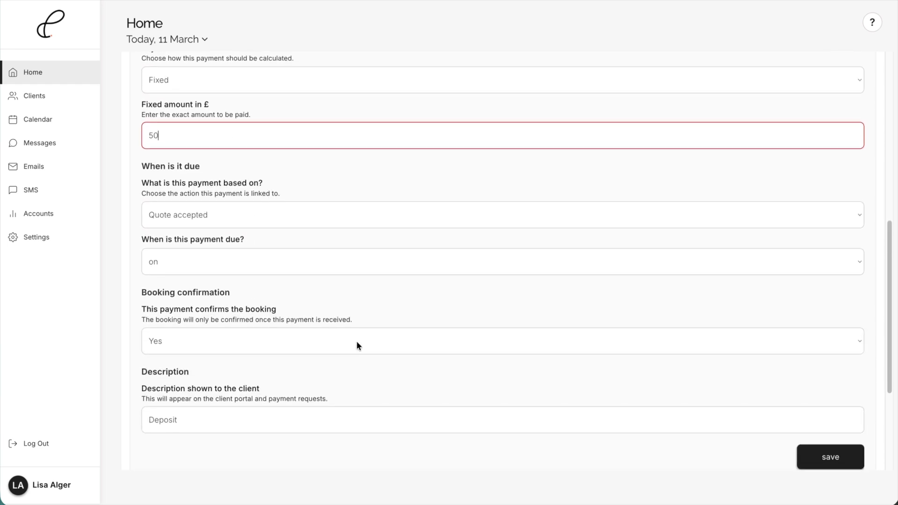
{"action": "scroll", "coordinate": [358, 346], "scroll_direction": "down", "scroll_amount": 2}
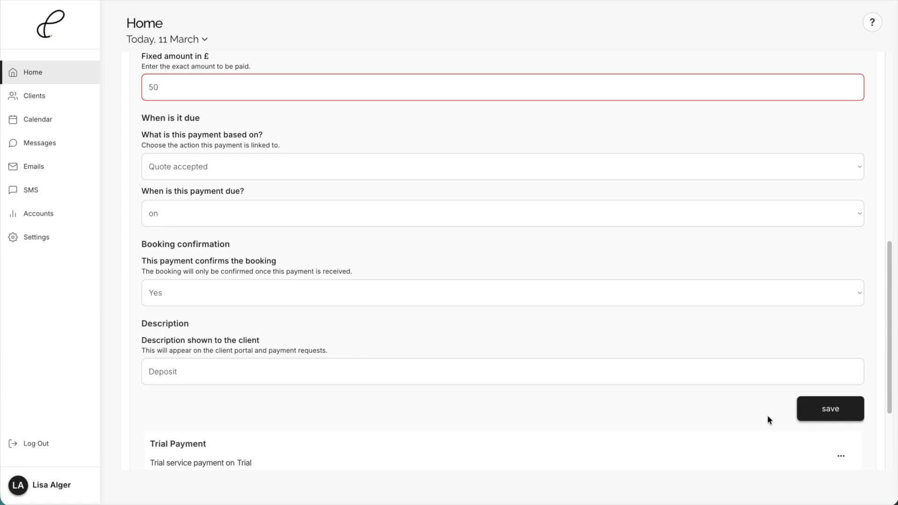
{"action": "left_click", "coordinate": [830, 410]}
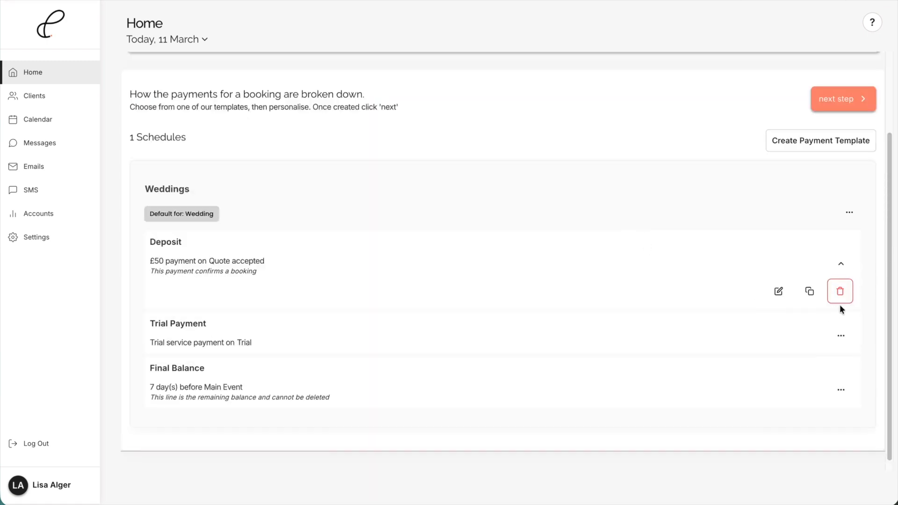
- Change the Trial Payment's client-facing description in the Weddings template to "Preview Payment" and save it
{"action": "left_click", "coordinate": [842, 336]}
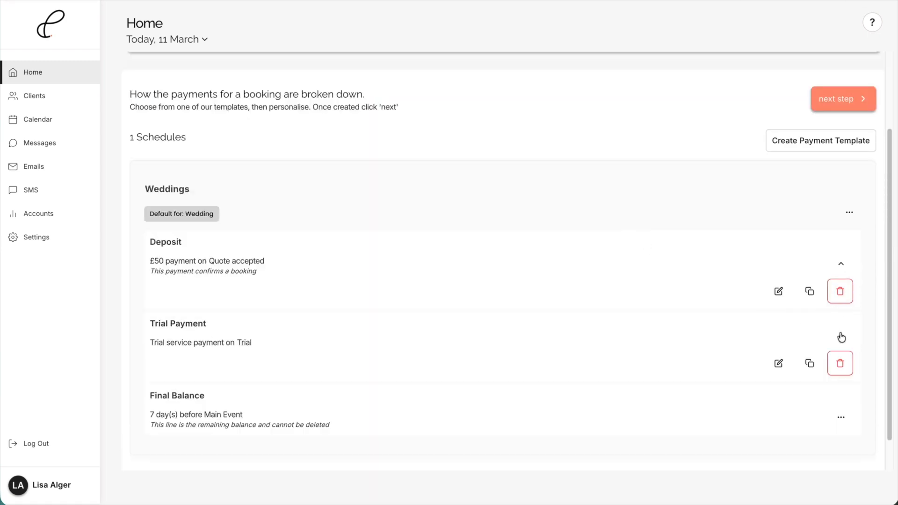
{"action": "left_click", "coordinate": [779, 365]}
{"action": "scroll", "coordinate": [780, 365], "scroll_direction": "down", "scroll_amount": 7}
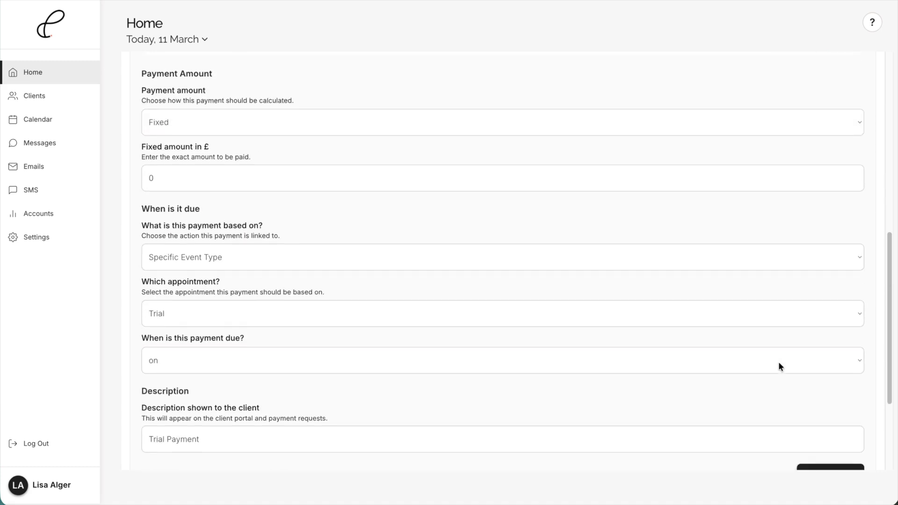
{"action": "scroll", "coordinate": [780, 365], "scroll_direction": "down", "scroll_amount": 1}
{"action": "double_click", "coordinate": [157, 404]}
{"action": "type", "text": "Preview"}
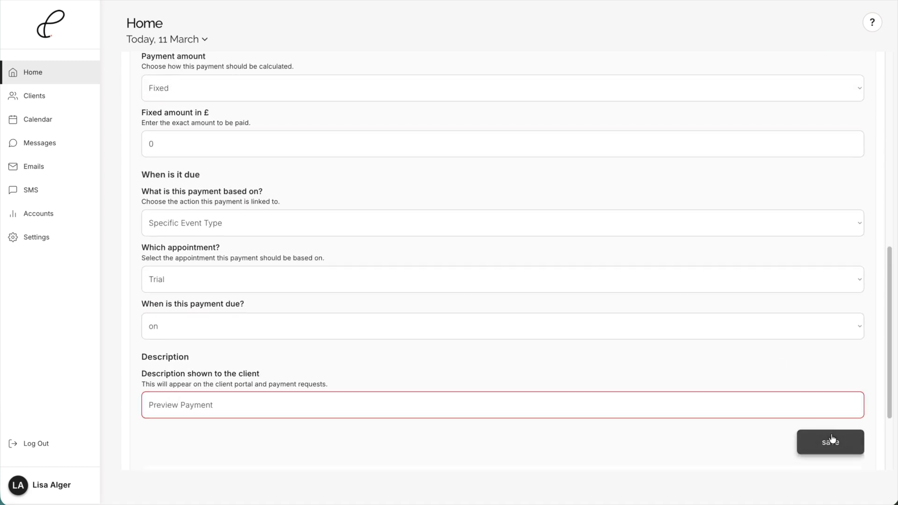
{"action": "left_click", "coordinate": [832, 440]}
- Make the Final Balance payment in the Weddings template due 14 days before the main event and save it
{"action": "left_click", "coordinate": [845, 383]}
{"action": "left_click", "coordinate": [811, 408]}
{"action": "scroll", "coordinate": [355, 386], "scroll_direction": "down", "scroll_amount": 7}
{"action": "left_click_drag", "start_coordinate": [204, 357], "coordinate": [136, 349]}
{"action": "type", "text": "14"}
{"action": "scroll", "coordinate": [796, 435], "scroll_direction": "down", "scroll_amount": 1}
{"action": "left_click", "coordinate": [826, 438]}
- Continue to the enquiry form setup, open the form and switch it to edit mode
{"action": "scroll", "coordinate": [667, 275], "scroll_direction": "up", "scroll_amount": 2}
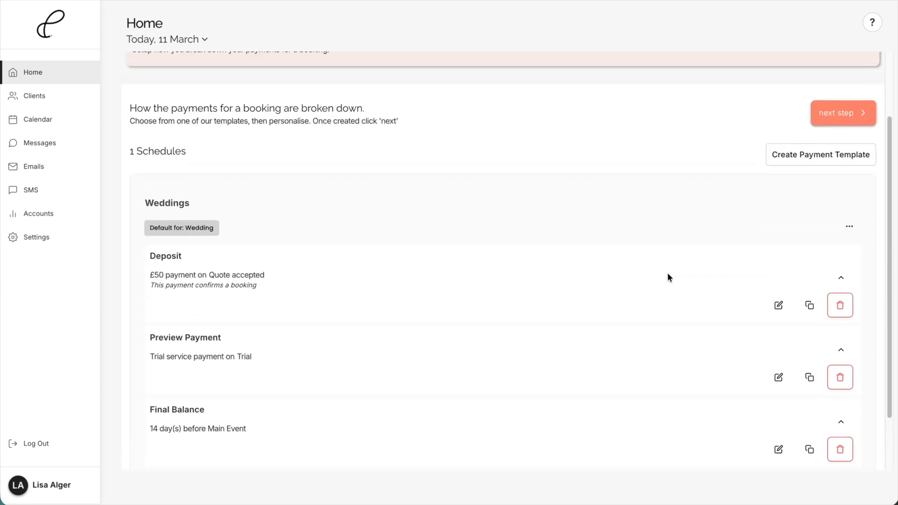
{"action": "scroll", "coordinate": [667, 276], "scroll_direction": "up", "scroll_amount": 2}
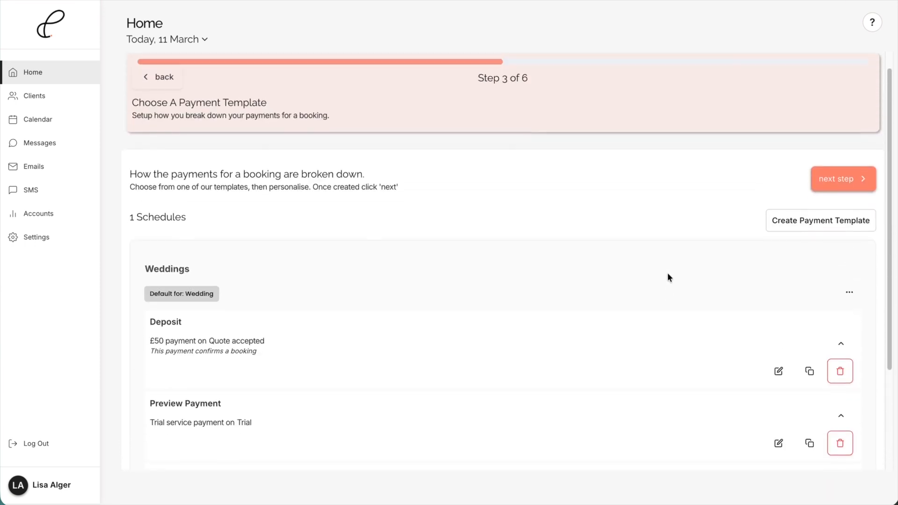
{"action": "left_click", "coordinate": [853, 189]}
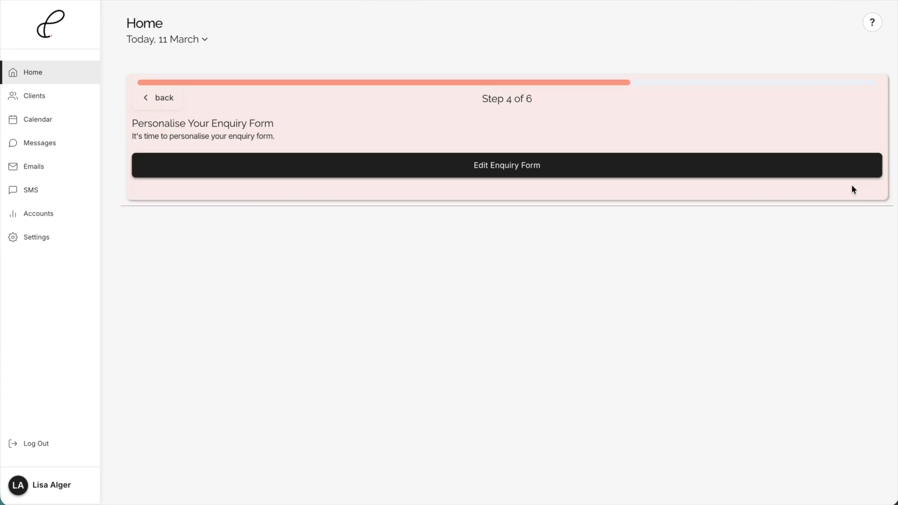
{"action": "left_click", "coordinate": [487, 162]}
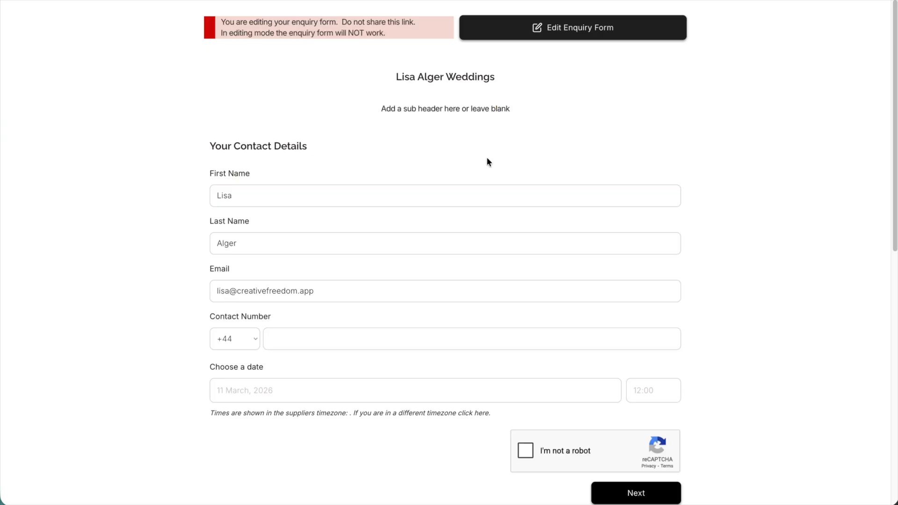
{"action": "left_click", "coordinate": [358, 290]}
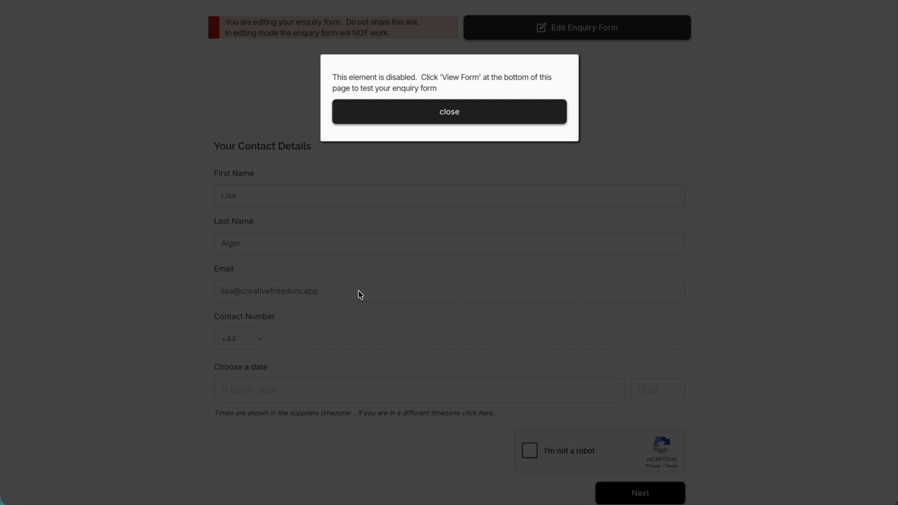
{"action": "left_click", "coordinate": [416, 122]}
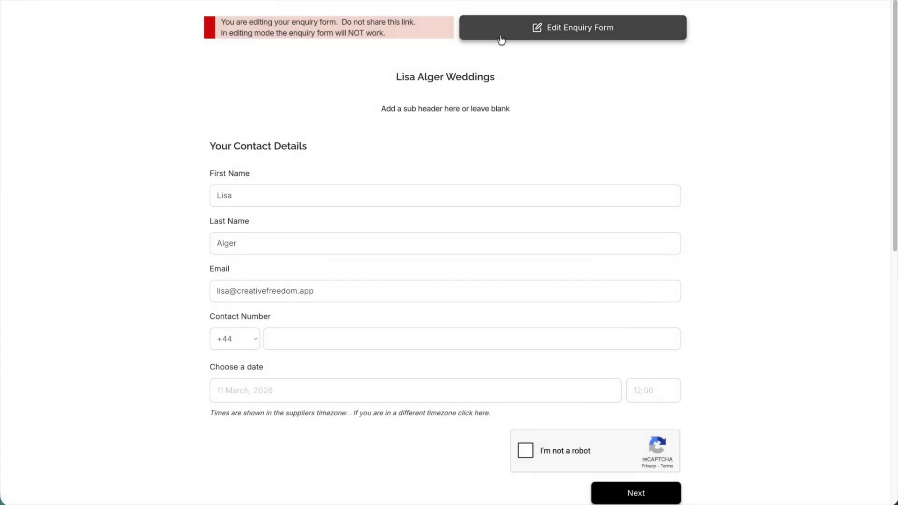
{"action": "left_click", "coordinate": [567, 34]}
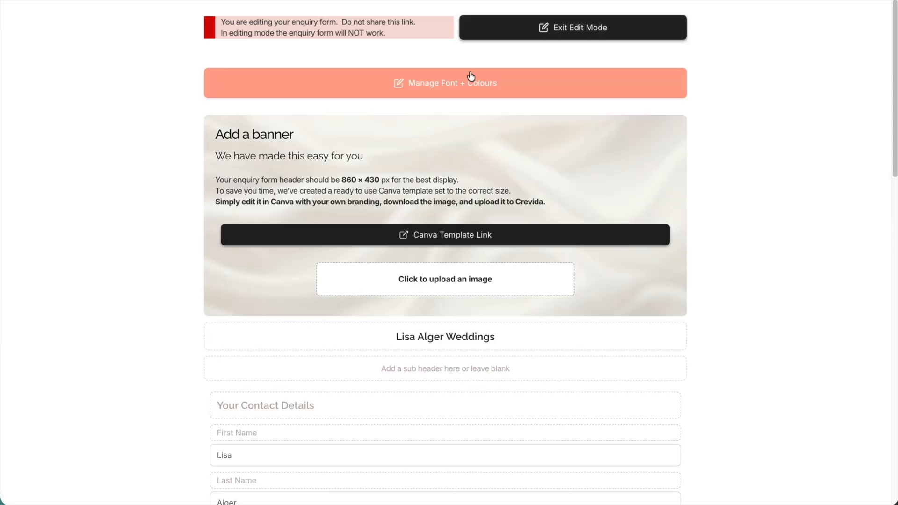
- Set the enquiry form's button colour to the dusty pink #d4b8b8, look through the available fonts and save the branding
{"action": "left_click", "coordinate": [445, 87]}
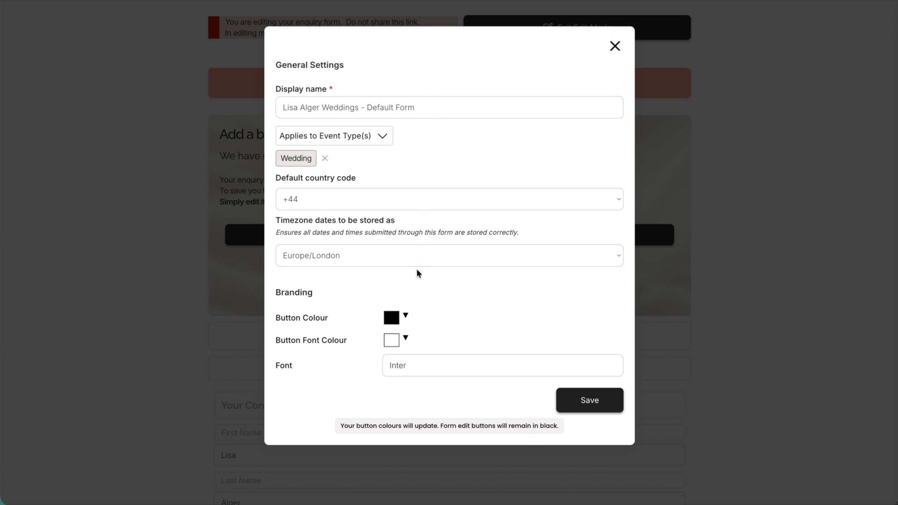
{"action": "left_click", "coordinate": [405, 318]}
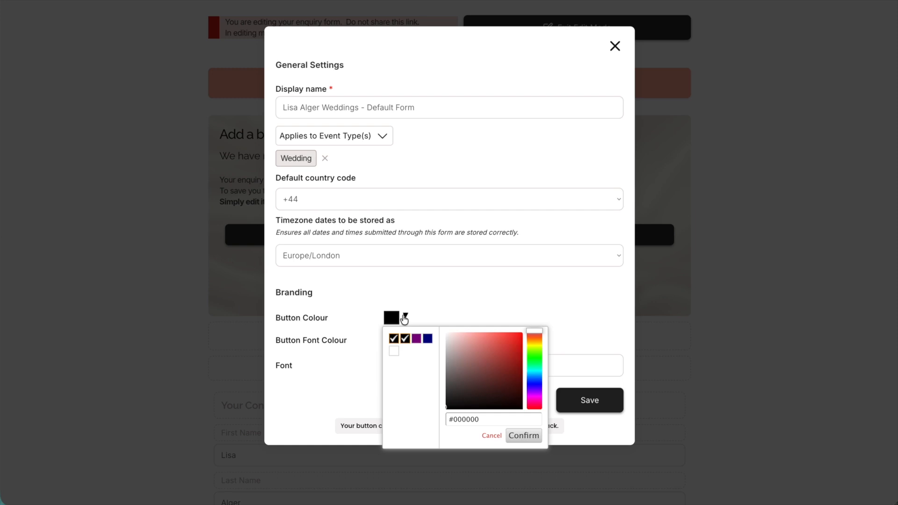
{"action": "left_click", "coordinate": [456, 345]}
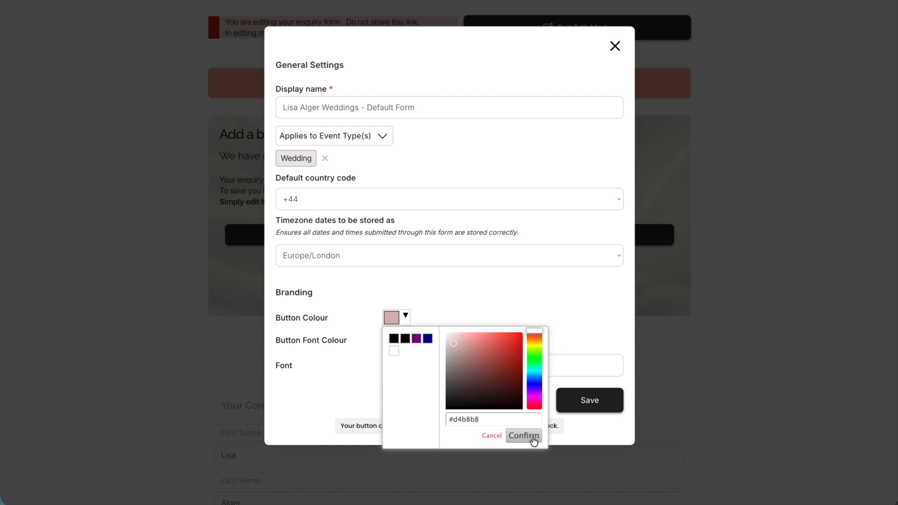
{"action": "left_click", "coordinate": [473, 419]}
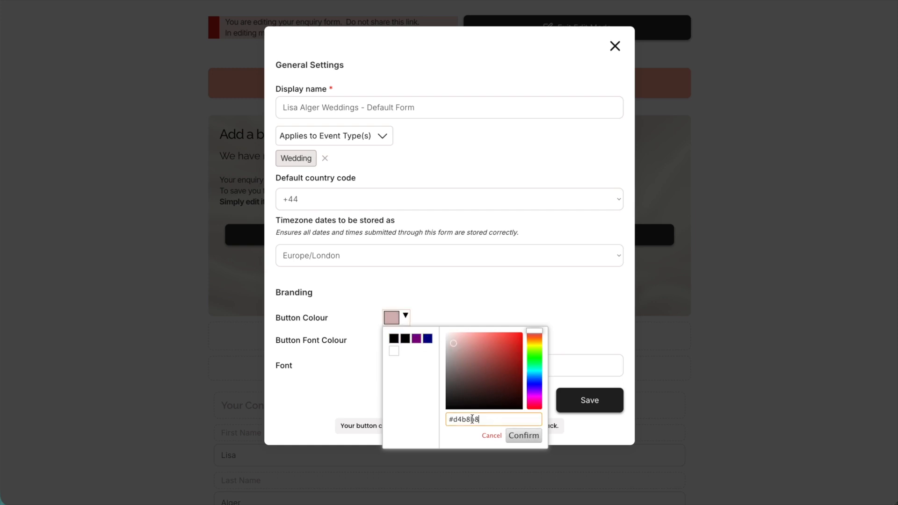
{"action": "left_click", "coordinate": [525, 436]}
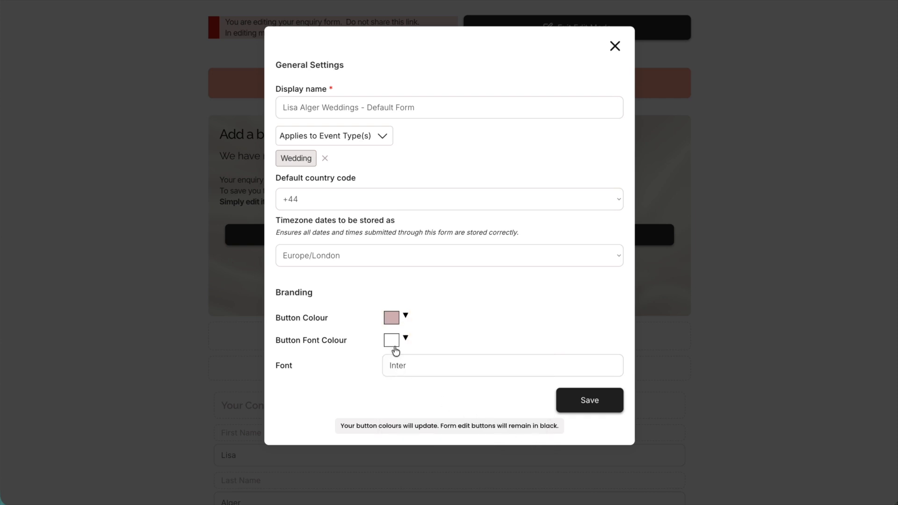
{"action": "left_click", "coordinate": [408, 367]}
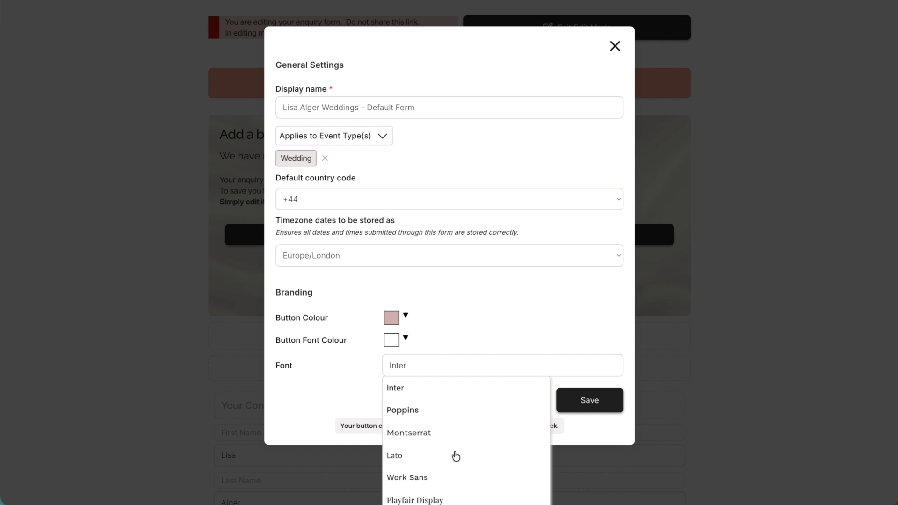
{"action": "left_click", "coordinate": [441, 369]}
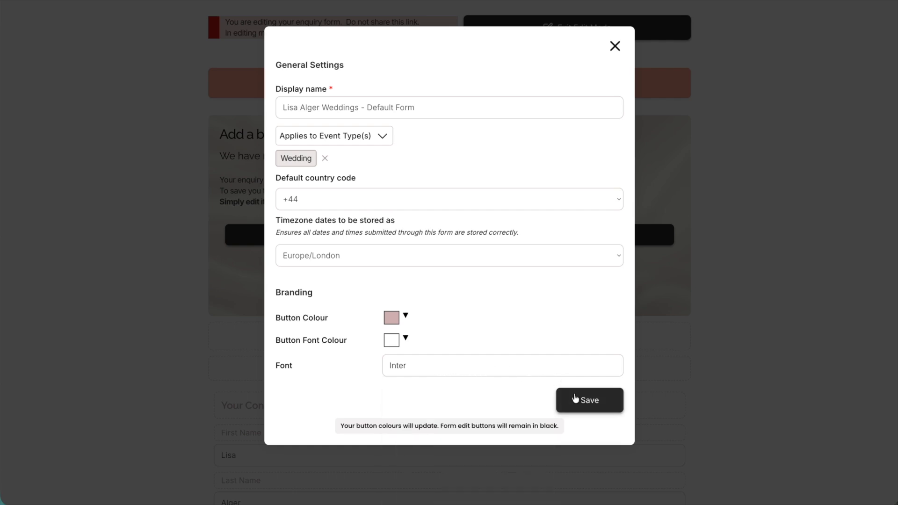
{"action": "left_click", "coordinate": [587, 401]}
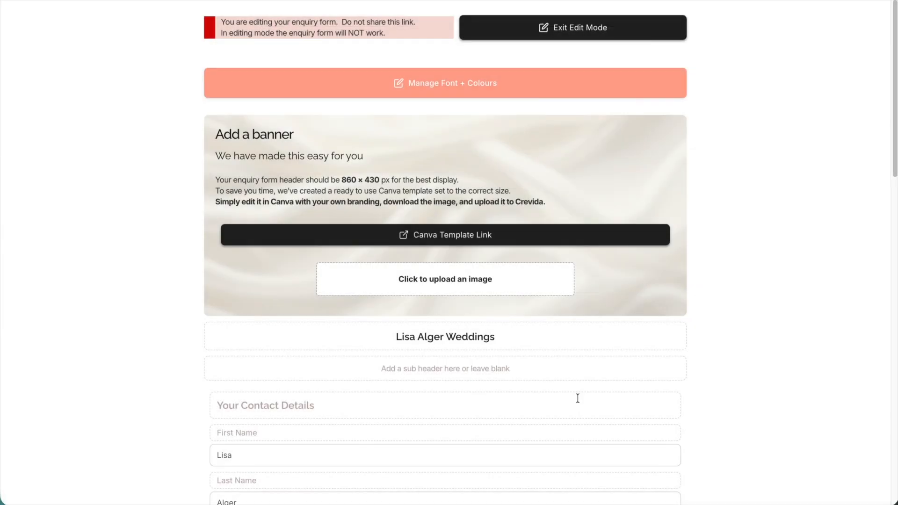
- Check the form's recoloured button and upload the three-photo wedding image with the logo as the enquiry form's banner
{"action": "scroll", "coordinate": [578, 398], "scroll_direction": "down", "scroll_amount": 8}
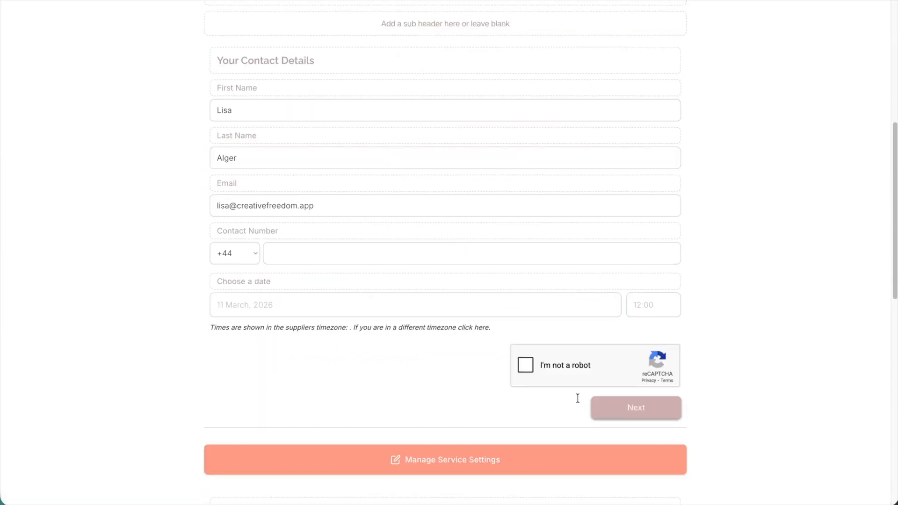
{"action": "left_click", "coordinate": [638, 408]}
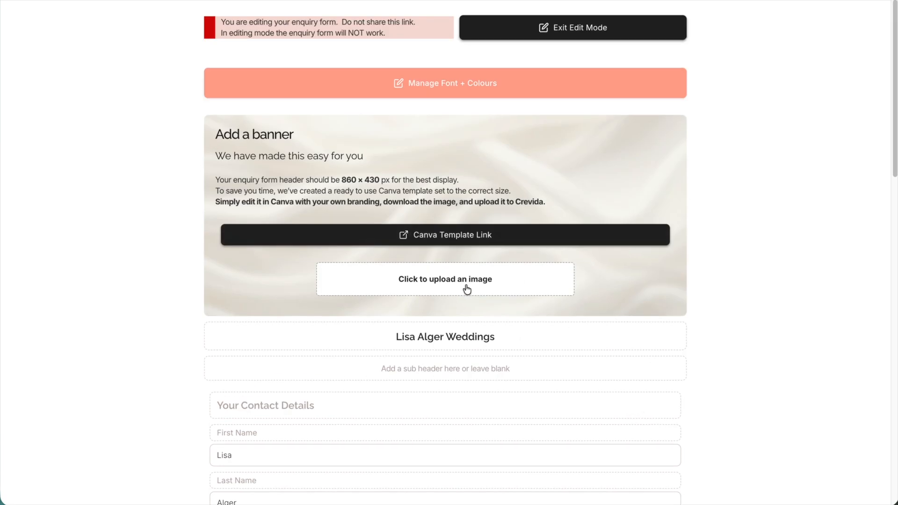
{"action": "left_click", "coordinate": [483, 239]}
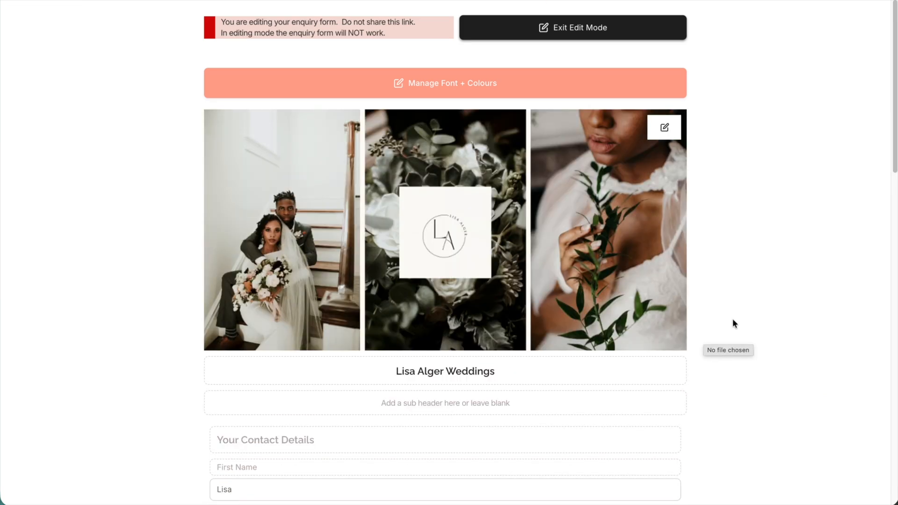
- Enter the form's sub header as "Thank you for your interest. Please complete the enquiry form below"
{"action": "scroll", "coordinate": [730, 362], "scroll_direction": "down", "scroll_amount": 2}
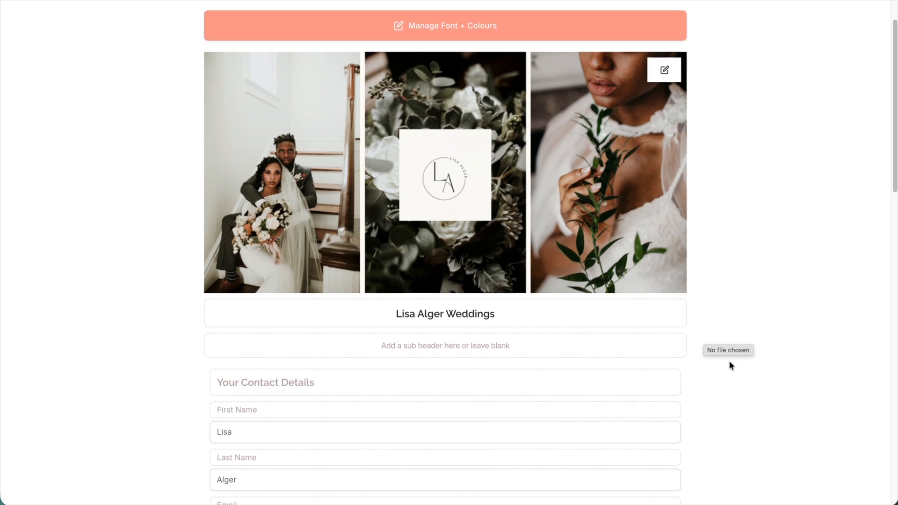
{"action": "scroll", "coordinate": [729, 367], "scroll_direction": "down", "scroll_amount": 2}
{"action": "left_click", "coordinate": [445, 219]}
{"action": "type", "text": "Thank you"}
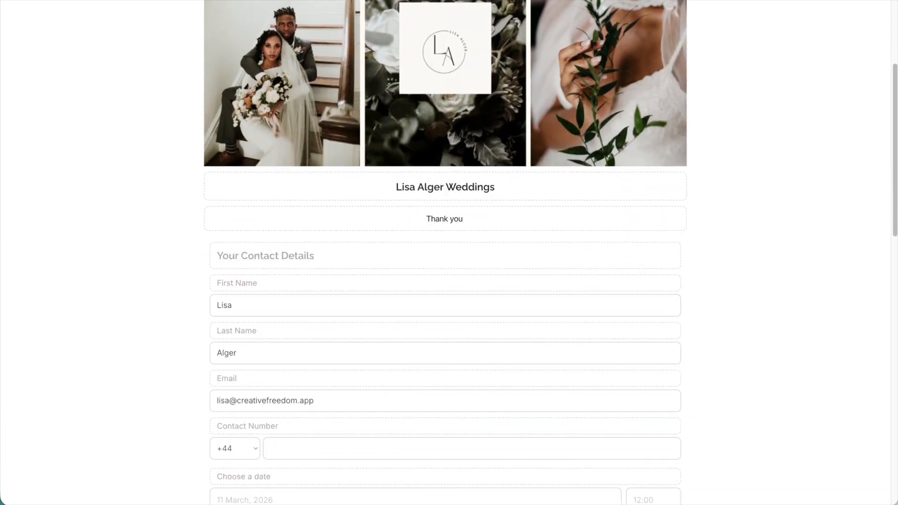
{"action": "type", "text": " for your interest.  Please complete the enquiry form below"}
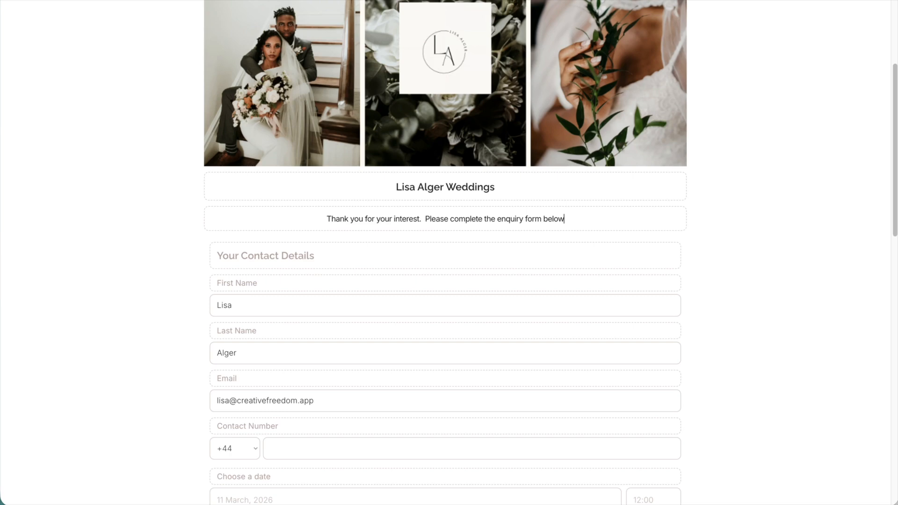
- Change the contact details heading to "Tell me about you" and the date label to "When's your big day?"
{"action": "left_click", "coordinate": [304, 269]}
{"action": "type", "text": "Tell me about you"}
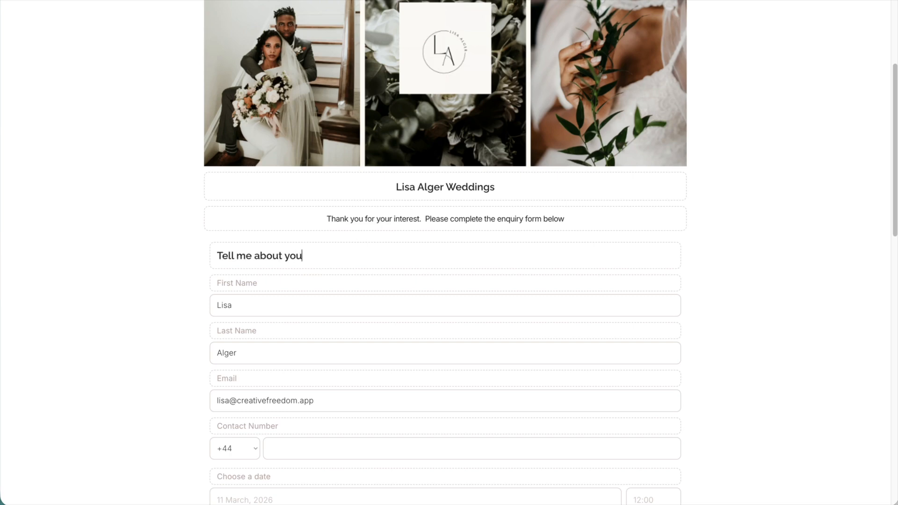
{"action": "scroll", "coordinate": [268, 335], "scroll_direction": "down", "scroll_amount": 1}
{"action": "scroll", "coordinate": [266, 349], "scroll_direction": "down", "scroll_amount": 3}
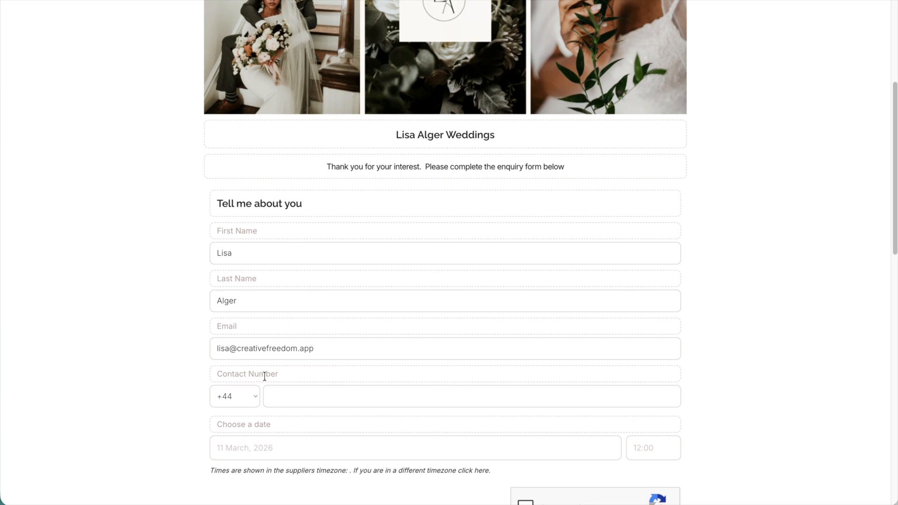
{"action": "scroll", "coordinate": [264, 377], "scroll_direction": "down", "scroll_amount": 5}
{"action": "left_click", "coordinate": [262, 324]}
{"action": "type", "text": "W"}
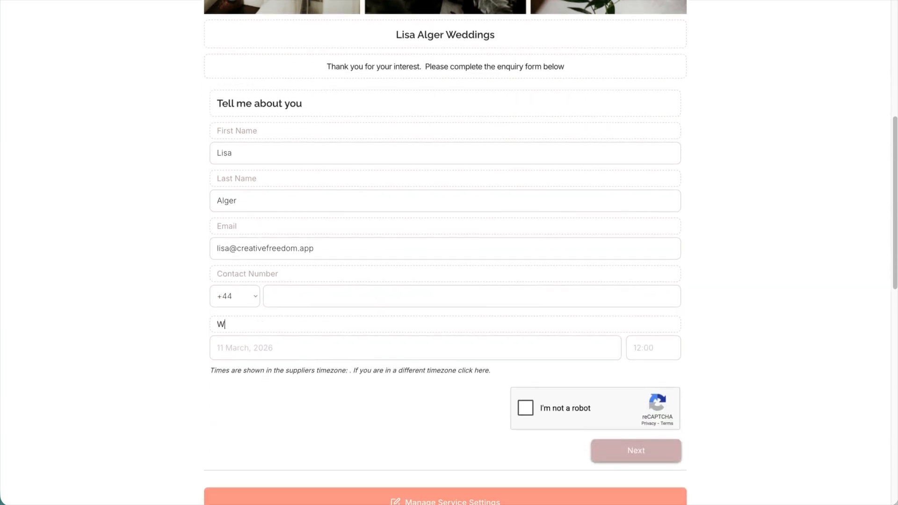
{"action": "type", "text": "hen's your big day?"}
- Set the heading of the enquiry form's services section to "Choose from my services"
{"action": "scroll", "coordinate": [286, 409], "scroll_direction": "down", "scroll_amount": 15}
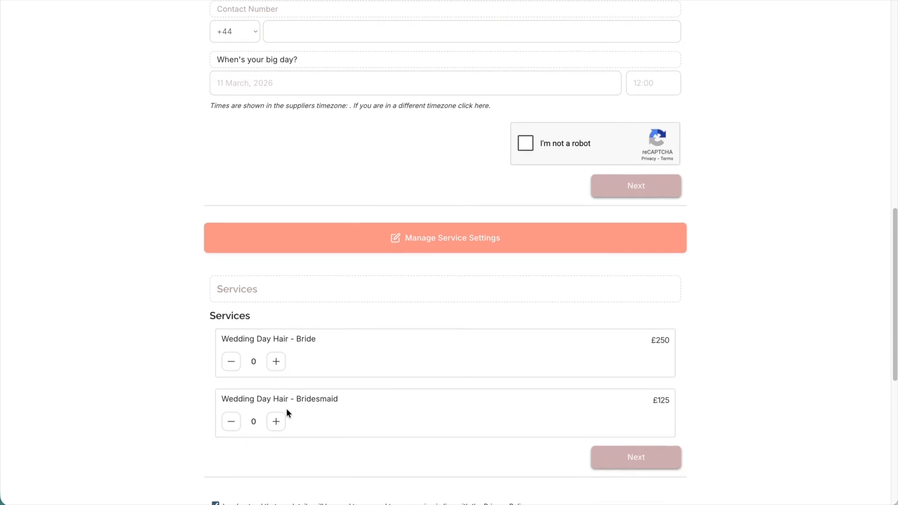
{"action": "scroll", "coordinate": [287, 409], "scroll_direction": "down", "scroll_amount": 4}
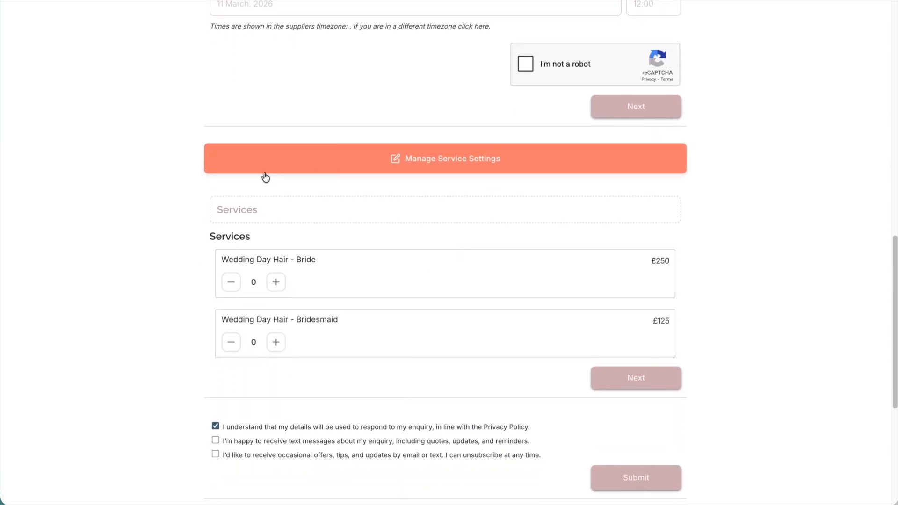
{"action": "left_click", "coordinate": [251, 206]}
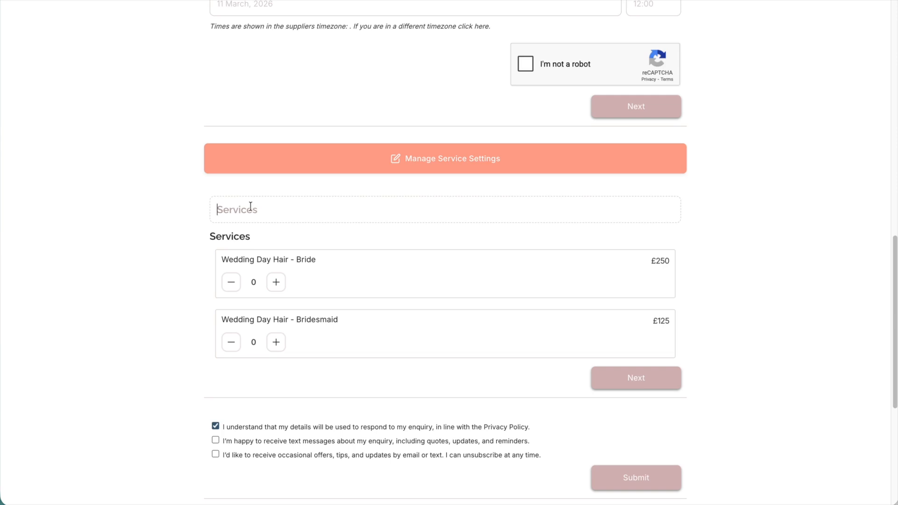
{"action": "type", "text": "Choose from my services"}
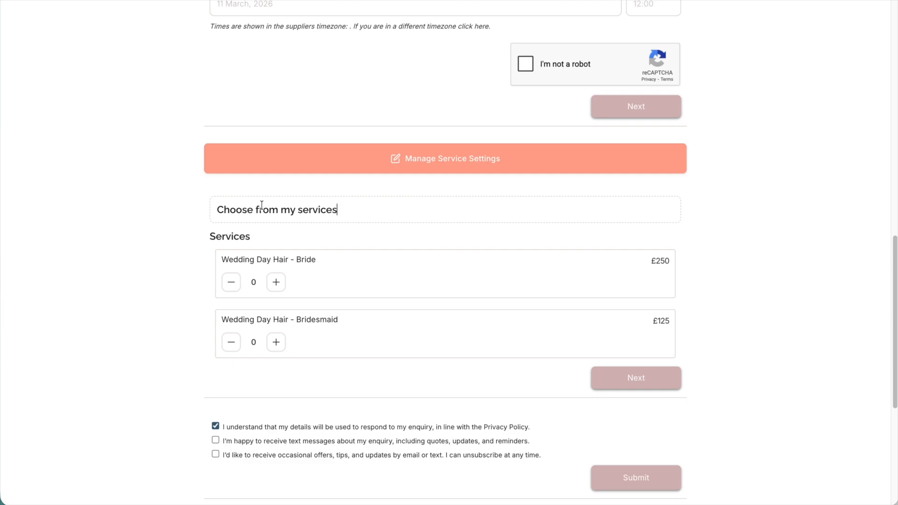
- Try showing service descriptions and durations on the enquiry form, switch both back off, hide service prices and save the settings
{"action": "left_click", "coordinate": [378, 165]}
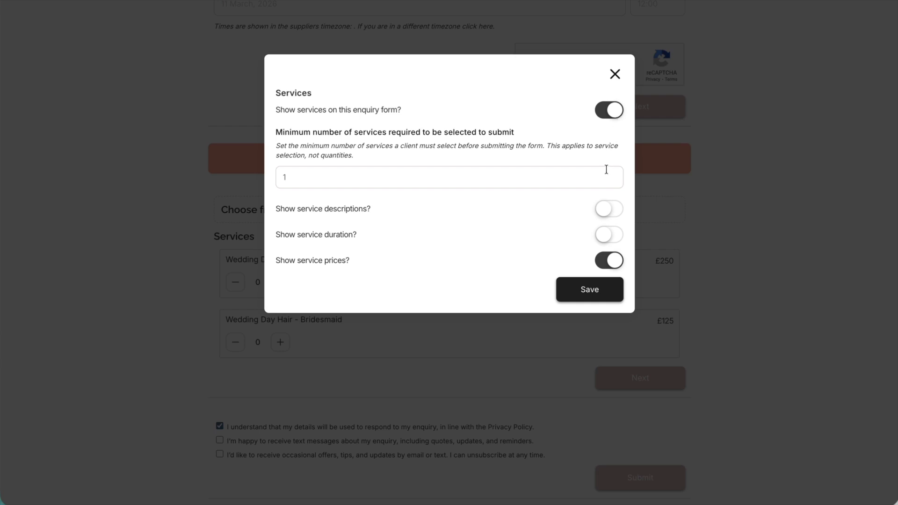
{"action": "left_click", "coordinate": [608, 208]}
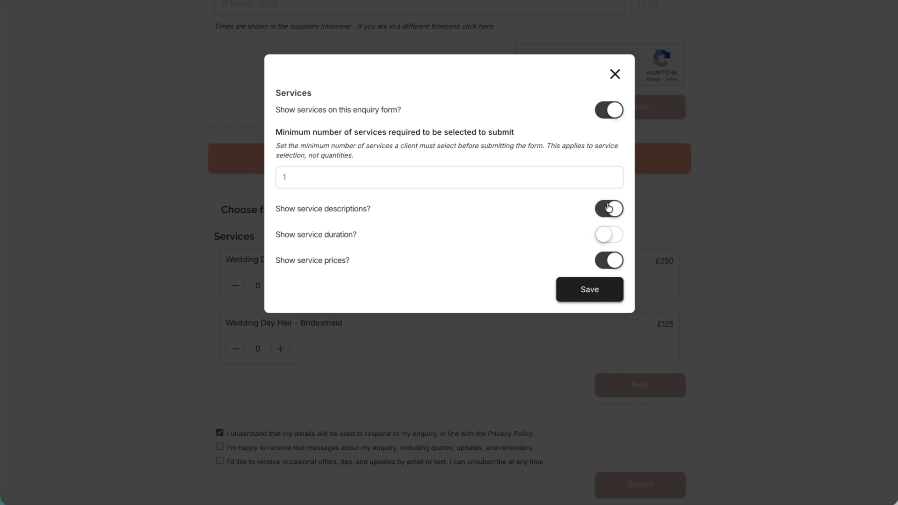
{"action": "left_click", "coordinate": [609, 208]}
{"action": "left_click", "coordinate": [612, 234]}
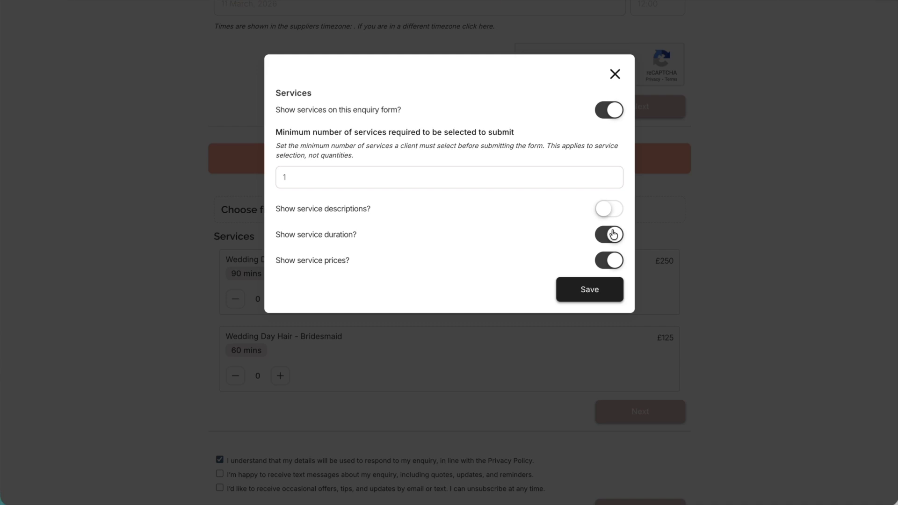
{"action": "left_click", "coordinate": [613, 234]}
{"action": "left_click", "coordinate": [614, 260]}
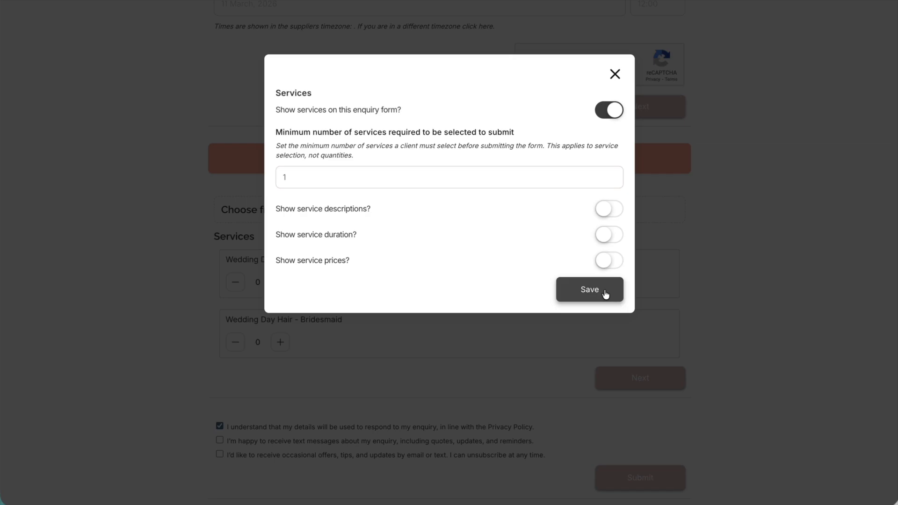
{"action": "left_click", "coordinate": [580, 293]}
- Extend the message under "Thank you for your enquiry." to read "I'll be in touch soon with a personalised quote"
{"action": "scroll", "coordinate": [605, 293], "scroll_direction": "down", "scroll_amount": 1}
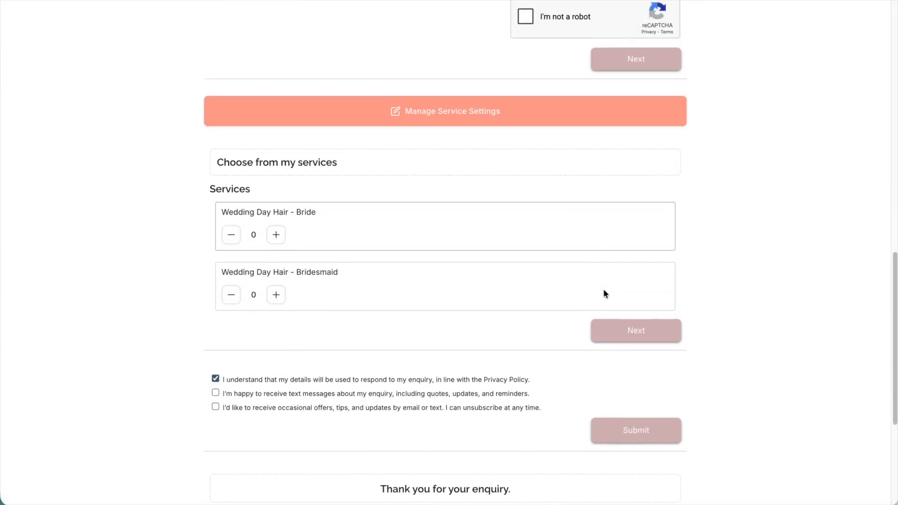
{"action": "scroll", "coordinate": [603, 293], "scroll_direction": "down", "scroll_amount": 1}
{"action": "scroll", "coordinate": [603, 293], "scroll_direction": "down", "scroll_amount": 4}
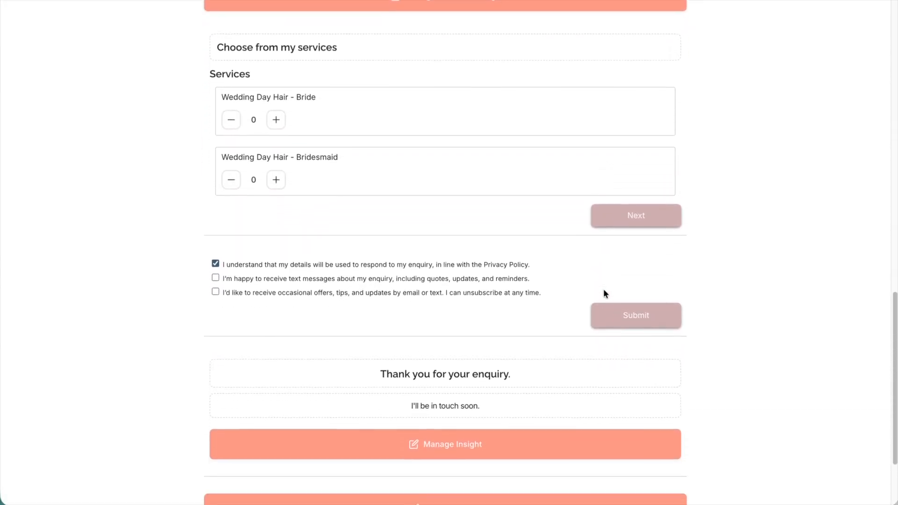
{"action": "scroll", "coordinate": [604, 294], "scroll_direction": "down", "scroll_amount": 1}
{"action": "left_click", "coordinate": [602, 290]}
{"action": "key", "text": "BackSpace"}
{"action": "type", "text": "with a "}
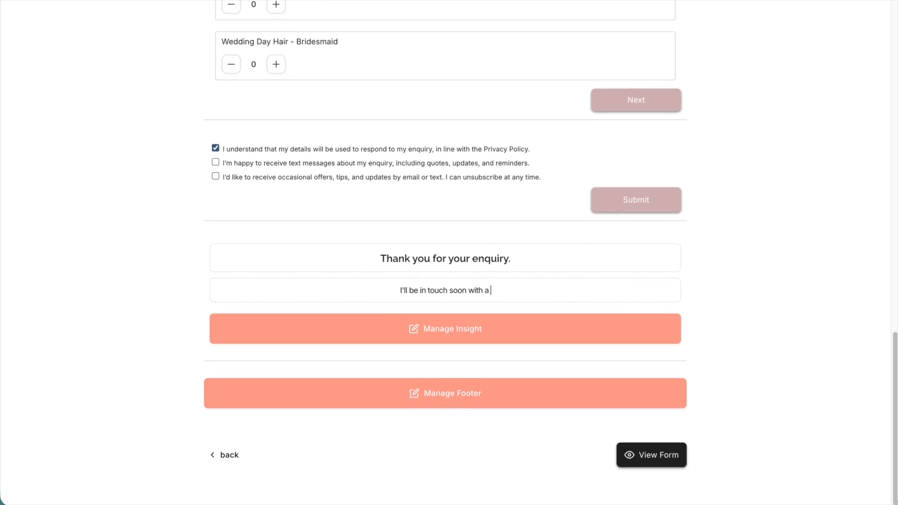
{"action": "type", "text": "personalised quote"}
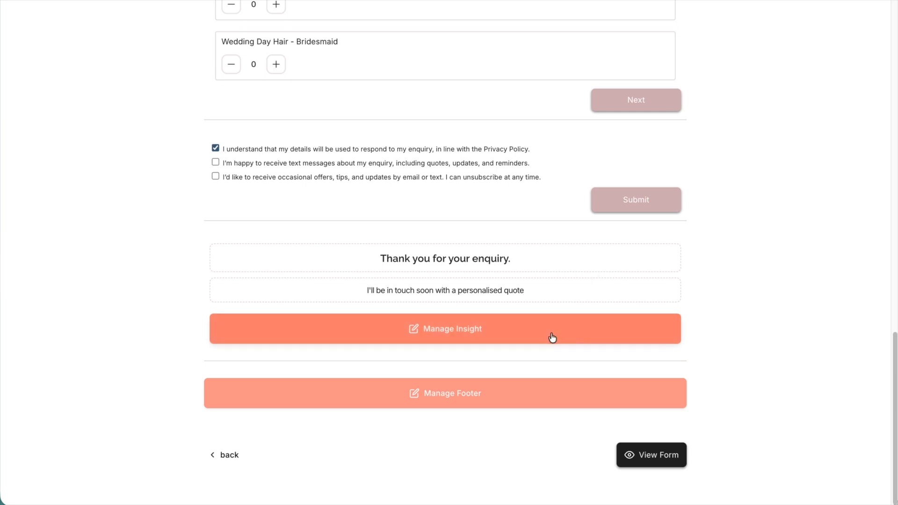
- Enable the Insight Quiz on the enquiry form and enter "Just a few quick questions" as its intro
{"action": "left_click", "coordinate": [506, 340]}
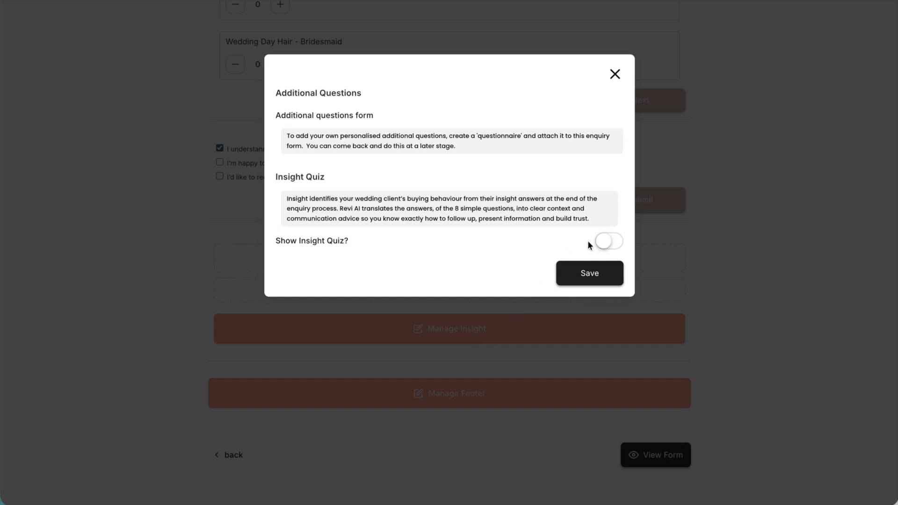
{"action": "left_click", "coordinate": [606, 241]}
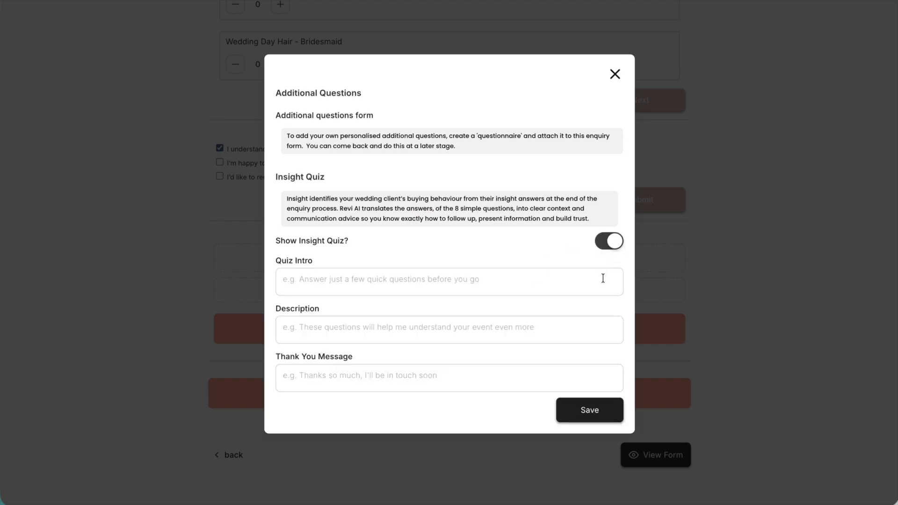
{"action": "left_click", "coordinate": [575, 290]}
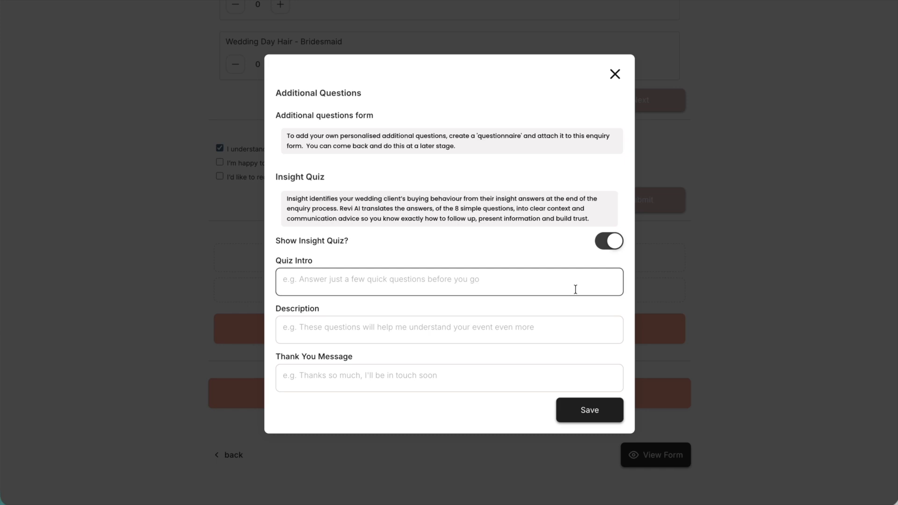
{"action": "type", "text": "Just a f"}
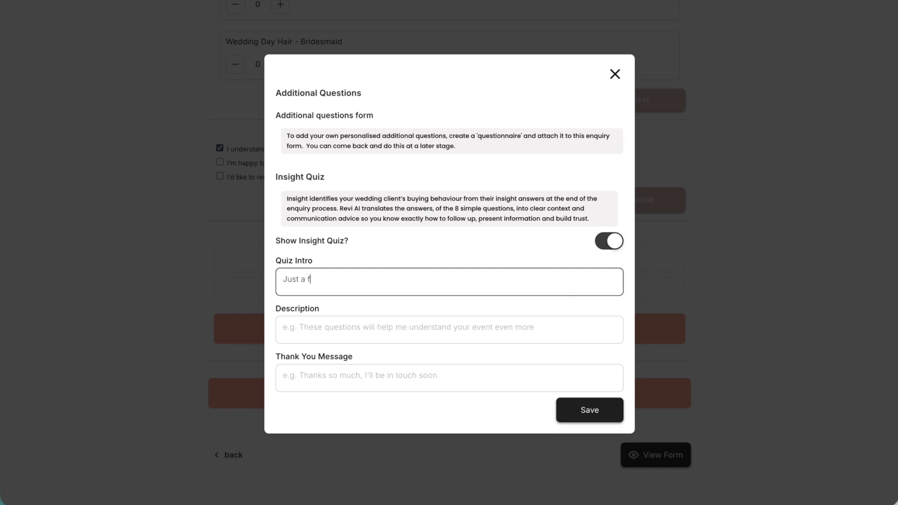
{"action": "type", "text": "ew quick questions.."}
{"action": "key", "text": "BackSpace"}
{"action": "key", "text": "BackSpace"}
- Enter the quiz description "These will help me build a personalised quote and get to know you better"
{"action": "left_click", "coordinate": [507, 330]}
{"action": "type", "text": "These will help me "}
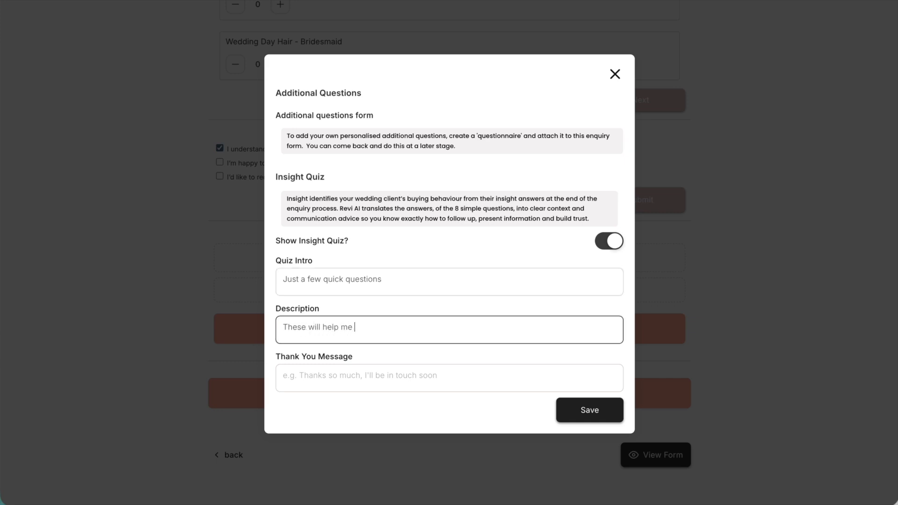
{"action": "type", "text": "build a personalised quote an"}
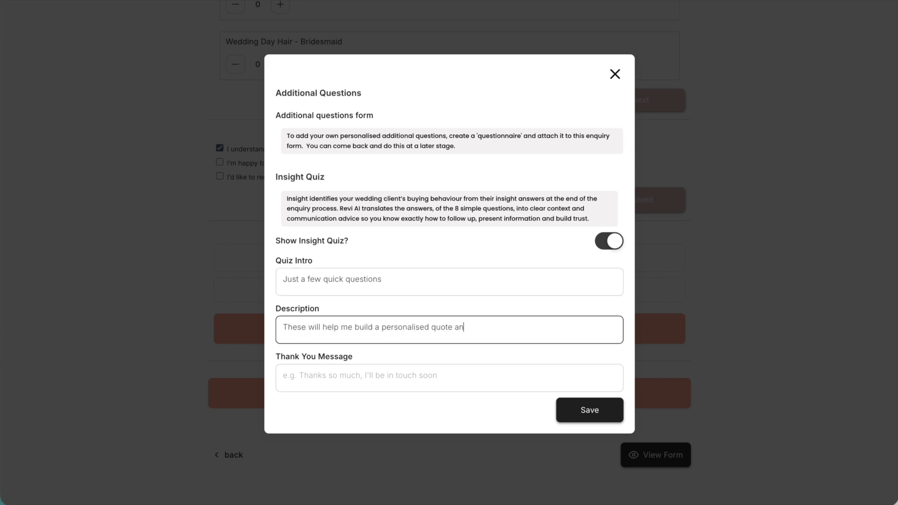
{"action": "type", "text": "d get to know you better"}
- Set the quiz's thank you message to "Thanks so much, I'll be in touch within the day" and save the quiz settings
{"action": "left_click", "coordinate": [438, 374]}
{"action": "type", "text": "Thanks so much, I'll be in touch within the day"}
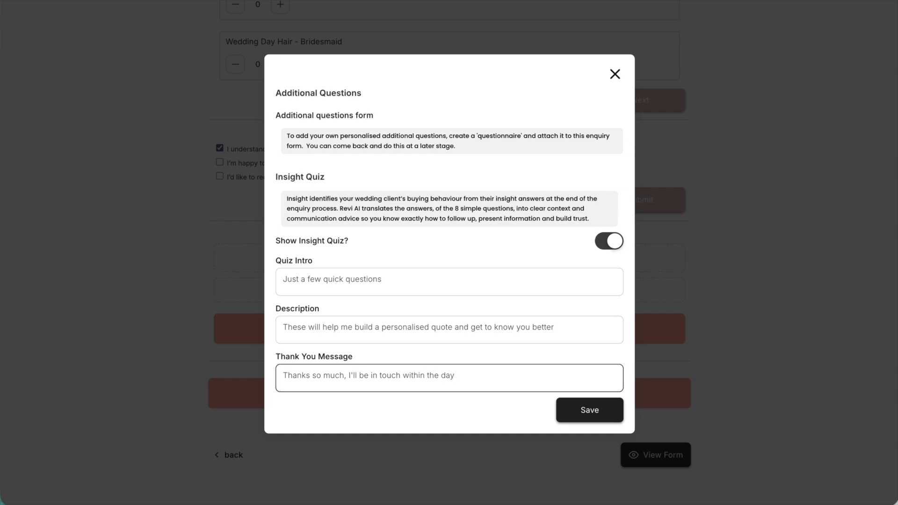
{"action": "left_click", "coordinate": [581, 413]}
- Open the enquiry form's footer settings and change the footer colour to the saved dusty pink
{"action": "scroll", "coordinate": [579, 414], "scroll_direction": "down", "scroll_amount": 7}
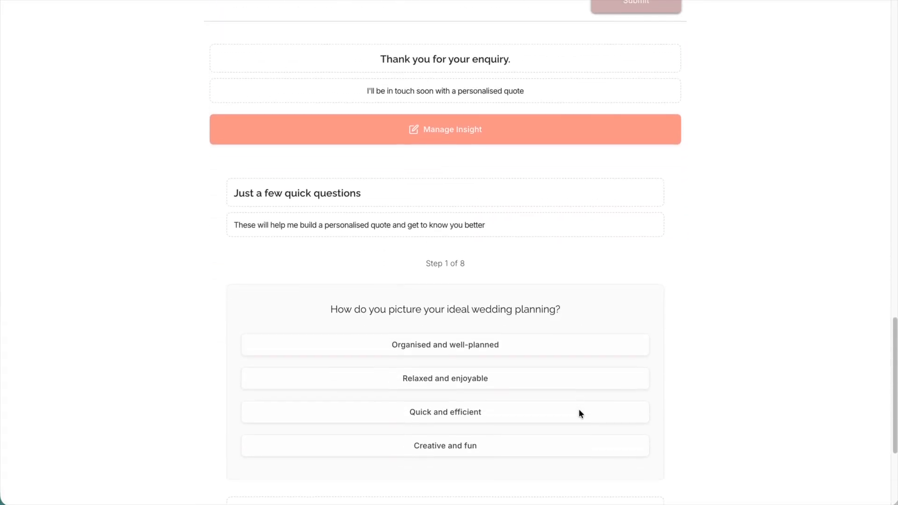
{"action": "scroll", "coordinate": [580, 413], "scroll_direction": "down", "scroll_amount": 1}
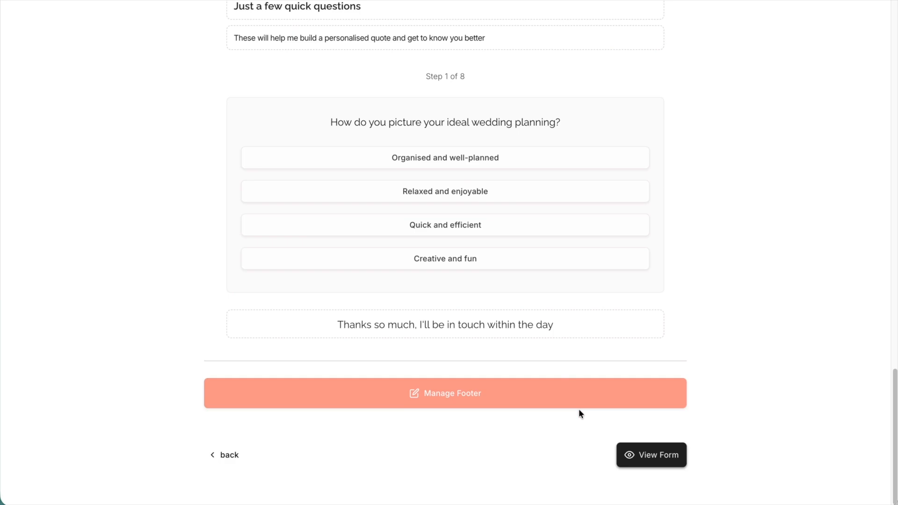
{"action": "left_click", "coordinate": [561, 388]}
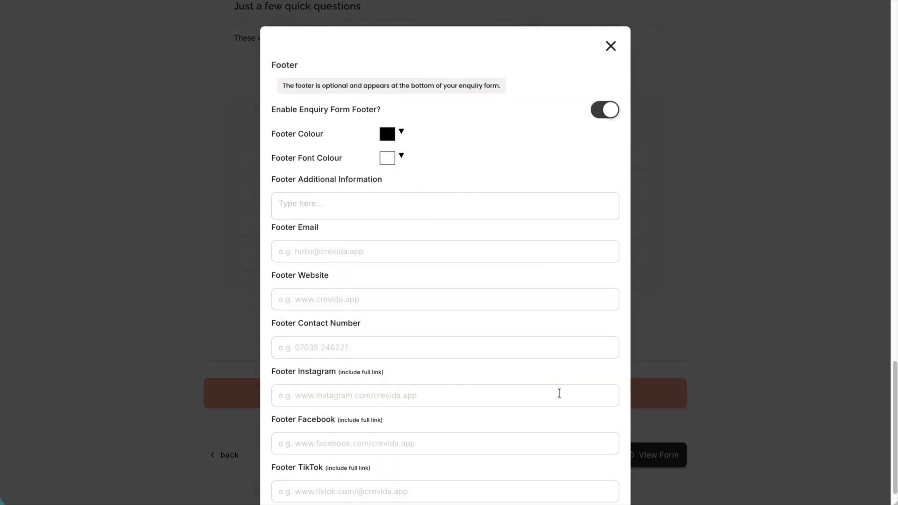
{"action": "left_click", "coordinate": [397, 135]}
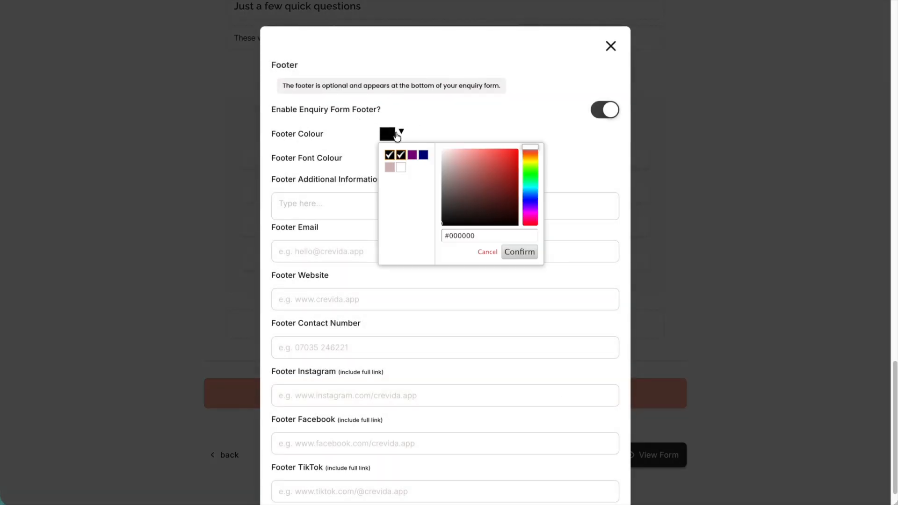
{"action": "left_click", "coordinate": [390, 167]}
{"action": "left_click", "coordinate": [373, 207]}
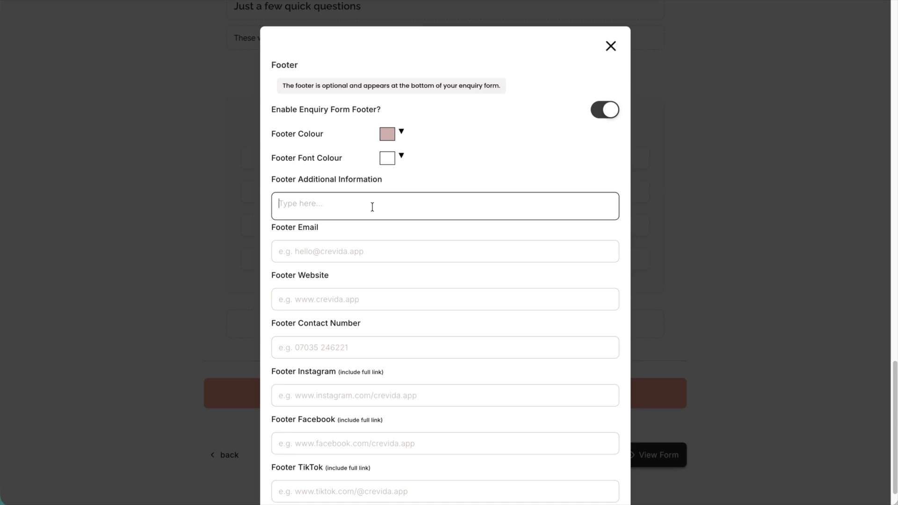
{"action": "left_click", "coordinate": [361, 248]}
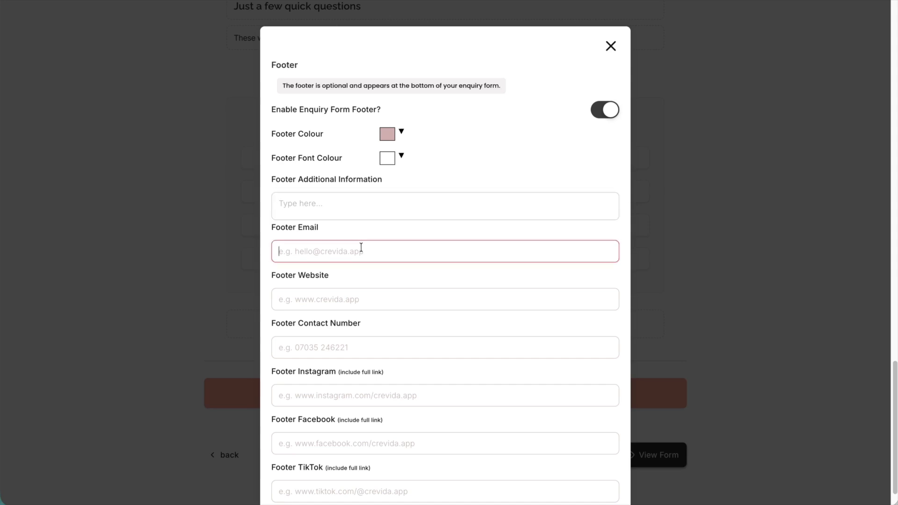
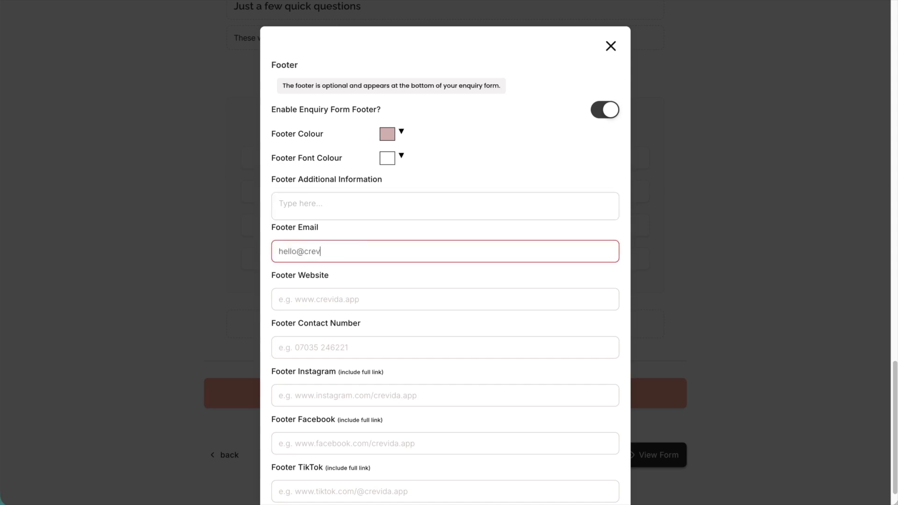
{"action": "key", "text": "Tab"}
{"action": "type", "text": "www.cr"}
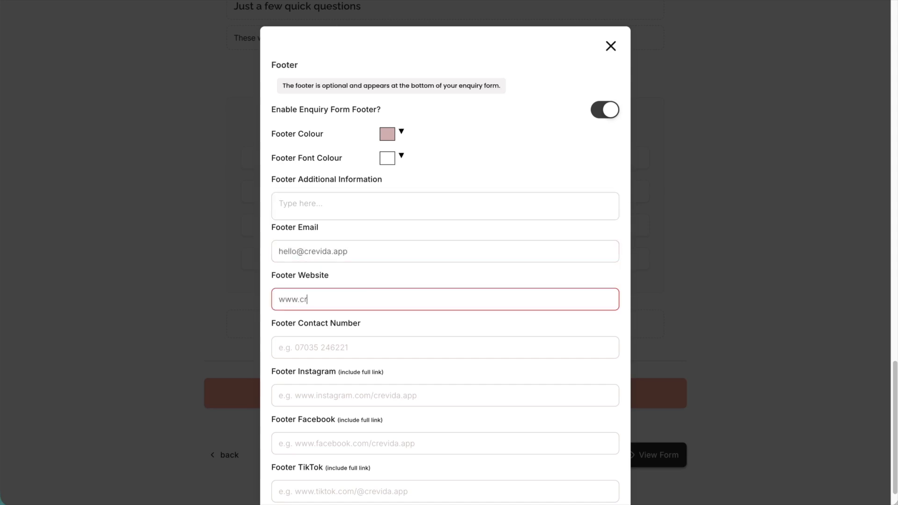
{"action": "type", "text": "evidaapp.com"}
{"action": "scroll", "coordinate": [363, 340], "scroll_direction": "down", "scroll_amount": 1}
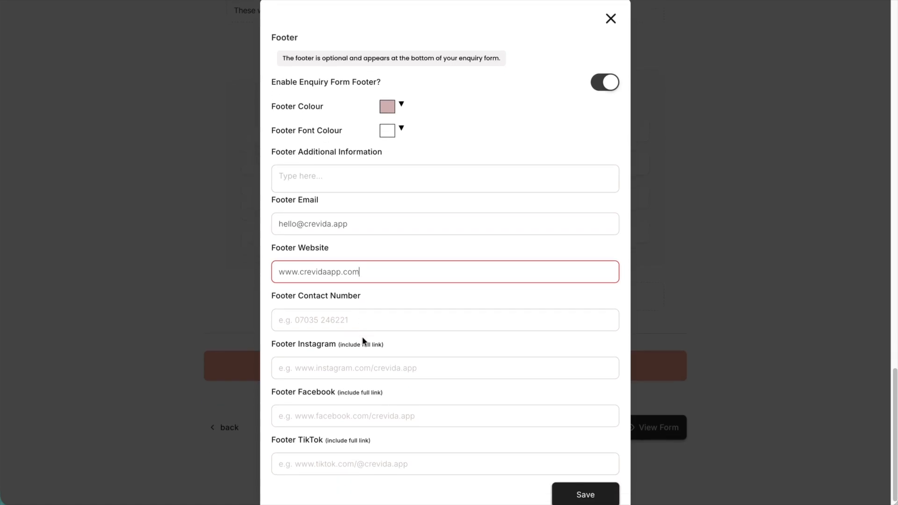
{"action": "left_click", "coordinate": [361, 351]}
{"action": "type", "text": "www.instagram.co"}
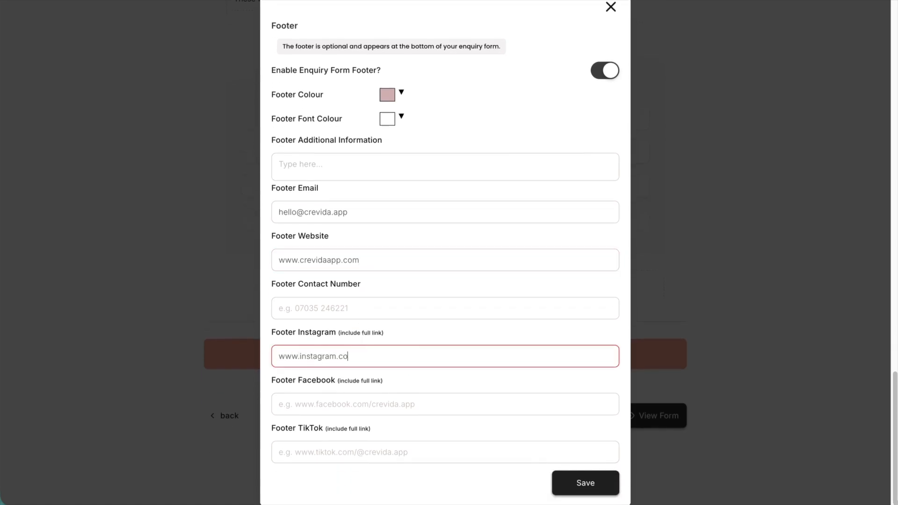
{"action": "type", "text": "m/crevida.app"}
{"action": "left_click", "coordinate": [585, 483]}
- Open the live enquiry form for a test enquiry and enter the client's contact number
{"action": "scroll", "coordinate": [595, 491], "scroll_direction": "down", "scroll_amount": 2}
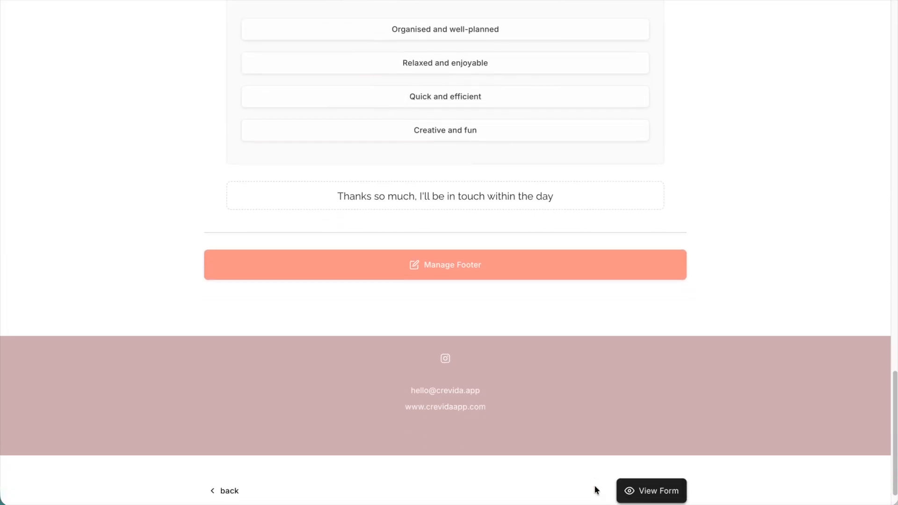
{"action": "left_click", "coordinate": [641, 496]}
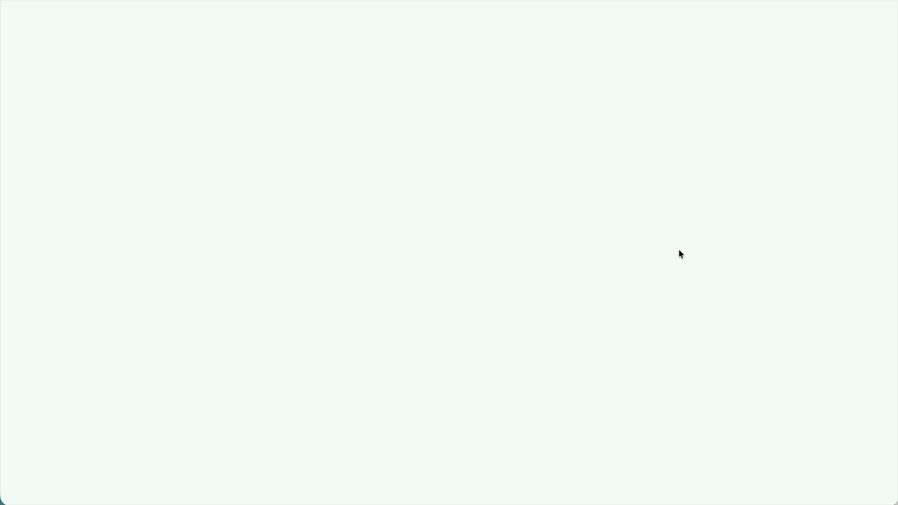
{"action": "scroll", "coordinate": [366, 355], "scroll_direction": "down", "scroll_amount": 1}
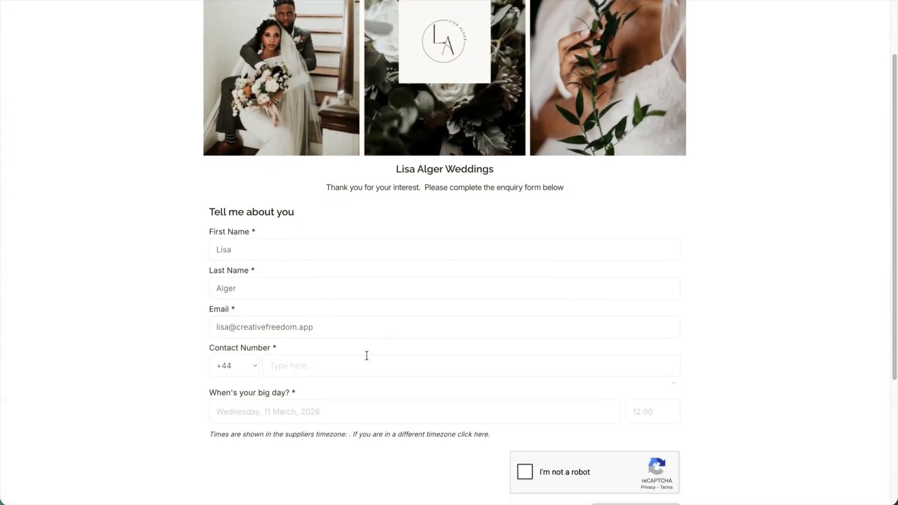
{"action": "left_click", "coordinate": [366, 357]}
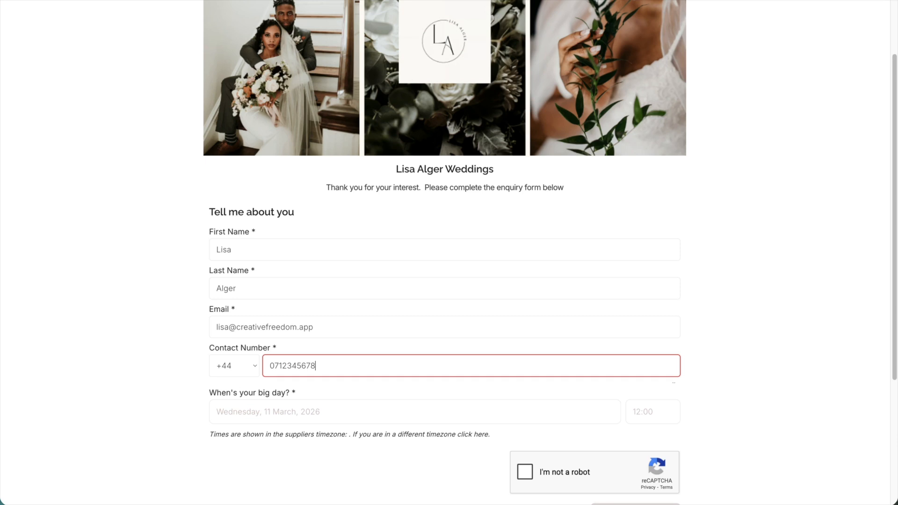
- Choose Saturday, 15 August, 2026 as the big day on the enquiry form
{"action": "scroll", "coordinate": [364, 406], "scroll_direction": "down", "scroll_amount": 4}
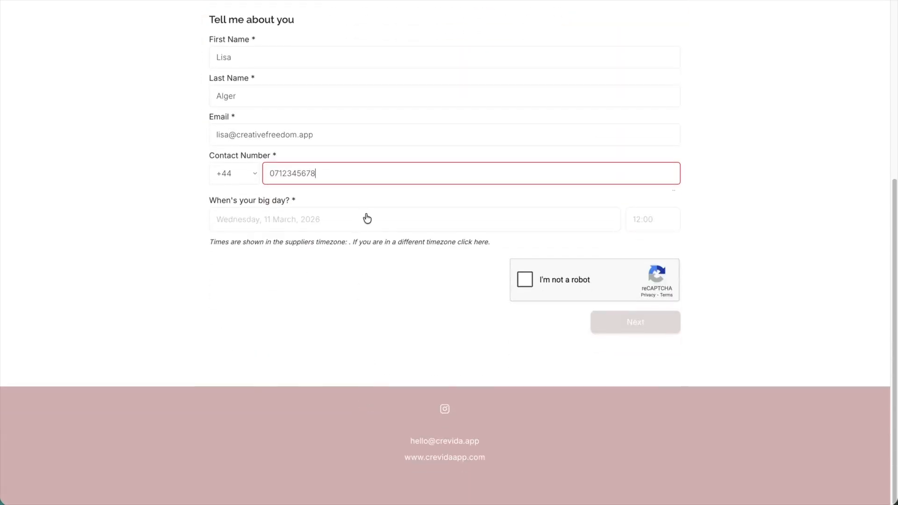
{"action": "left_click", "coordinate": [370, 222]}
{"action": "left_click", "coordinate": [666, 248]}
{"action": "left_click", "coordinate": [665, 248]}
{"action": "left_click", "coordinate": [665, 248]}
{"action": "left_click", "coordinate": [665, 248]}
{"action": "left_click", "coordinate": [665, 248]}
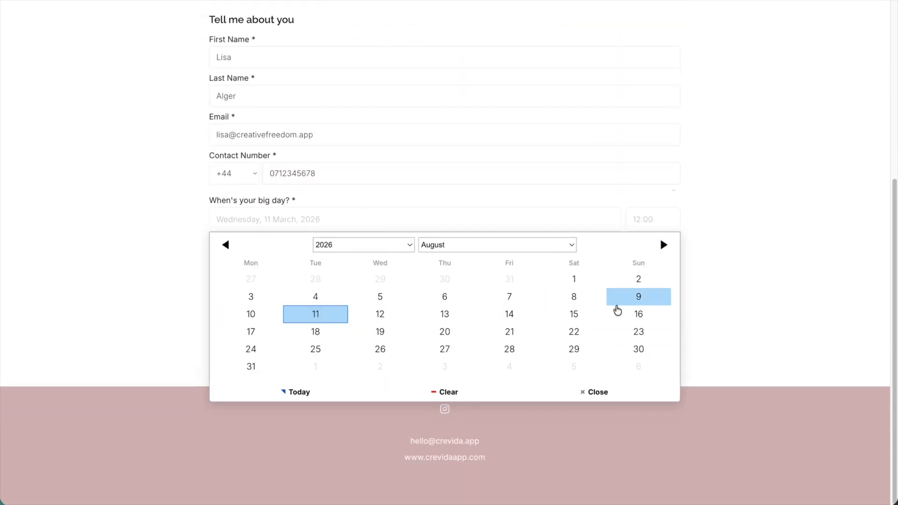
{"action": "left_click", "coordinate": [575, 314]}
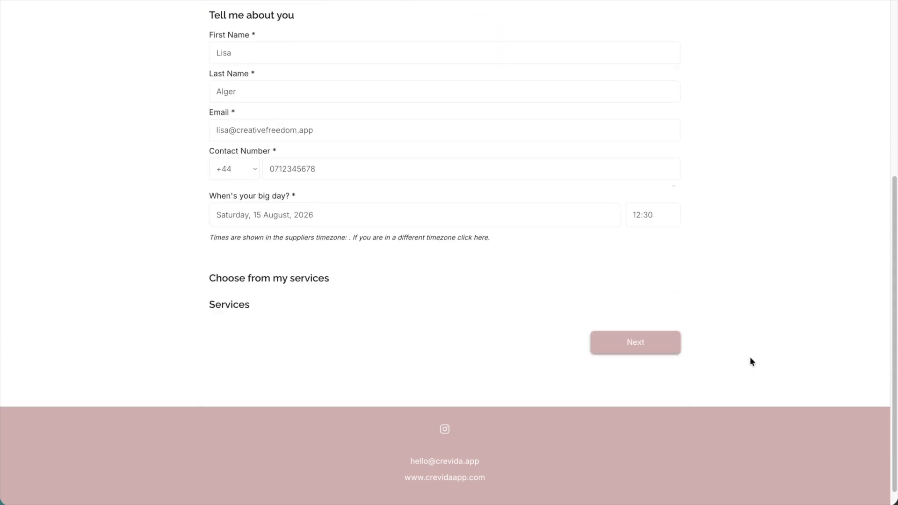
- Select one Wedding Day Hair - Bride and two Wedding Day Hair - Bridesmaid services and continue to the message section
{"action": "scroll", "coordinate": [751, 361], "scroll_direction": "down", "scroll_amount": 1}
{"action": "left_click", "coordinate": [274, 312]}
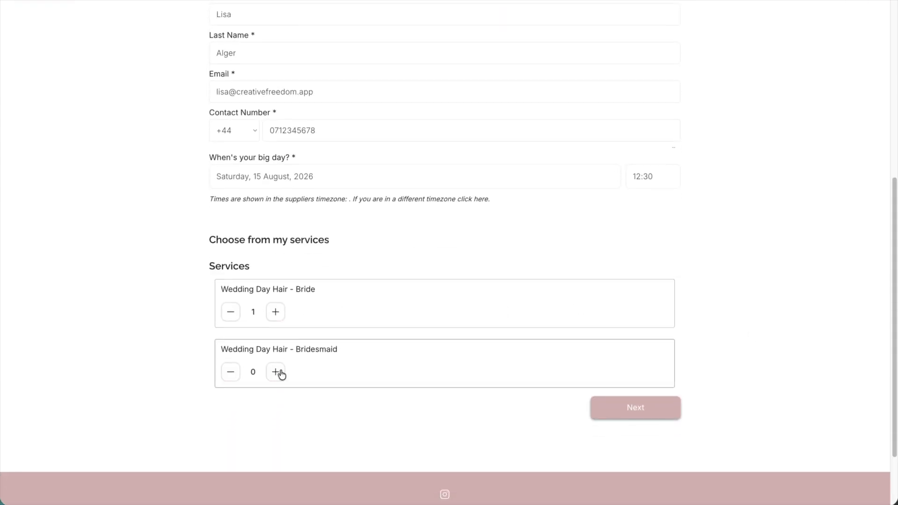
{"action": "left_click", "coordinate": [280, 374]}
{"action": "left_click", "coordinate": [280, 374]}
{"action": "scroll", "coordinate": [680, 327], "scroll_direction": "down", "scroll_amount": 2}
{"action": "left_click", "coordinate": [679, 326]}
- Enter the message "Hi - are you free for my big day?", accept the text message and offers options, and submit the enquiry
{"action": "left_click", "coordinate": [450, 241]}
{"action": "type", "text": "Hi"}
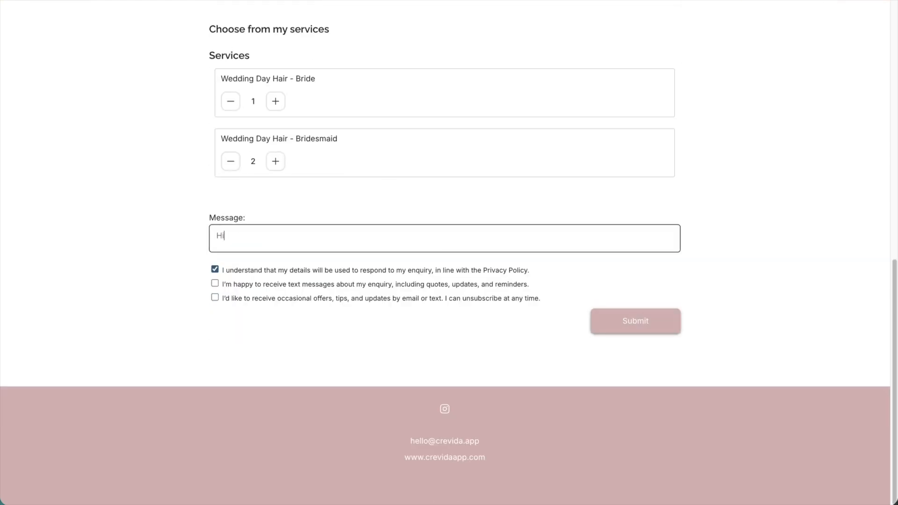
{"action": "type", "text": " - are you free for my big day?"}
{"action": "left_click", "coordinate": [383, 287]}
{"action": "left_click", "coordinate": [388, 298]}
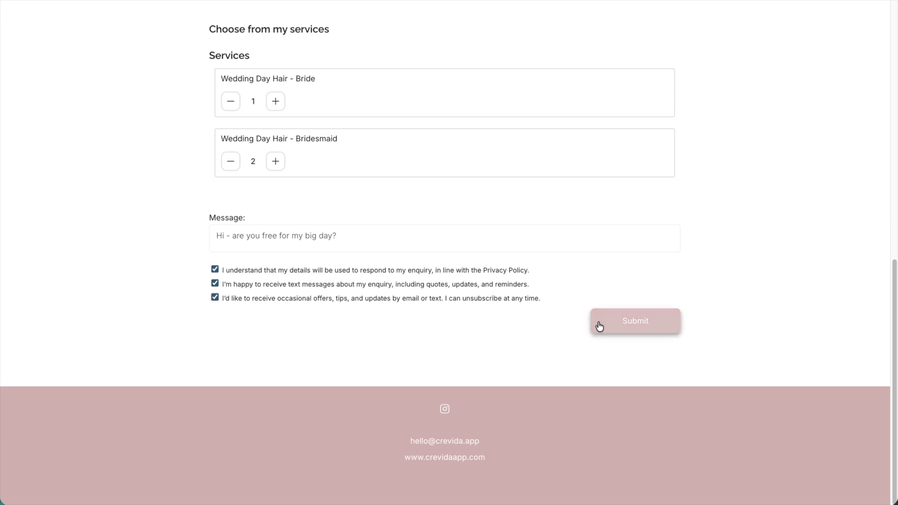
{"action": "left_click", "coordinate": [599, 324]}
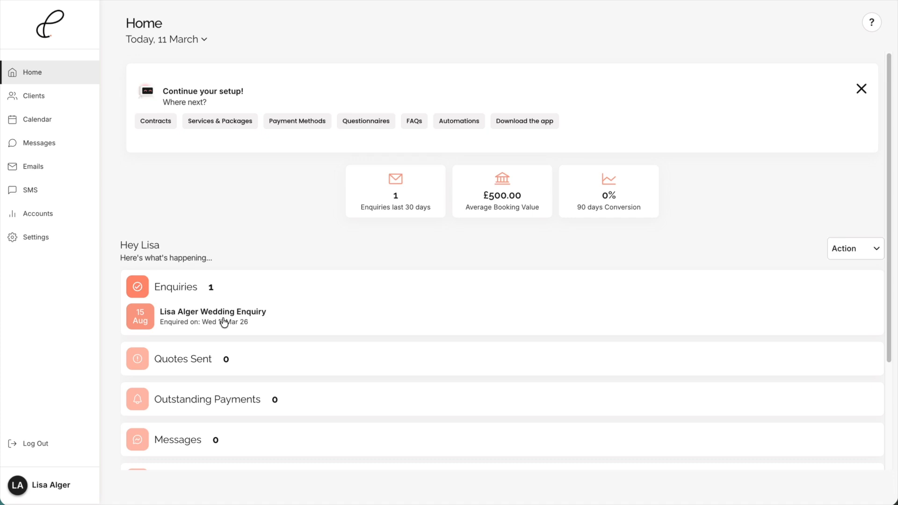
- Open the new wedding enquiry and review the client's profile, event details, and services and payments
{"action": "left_click", "coordinate": [224, 322]}
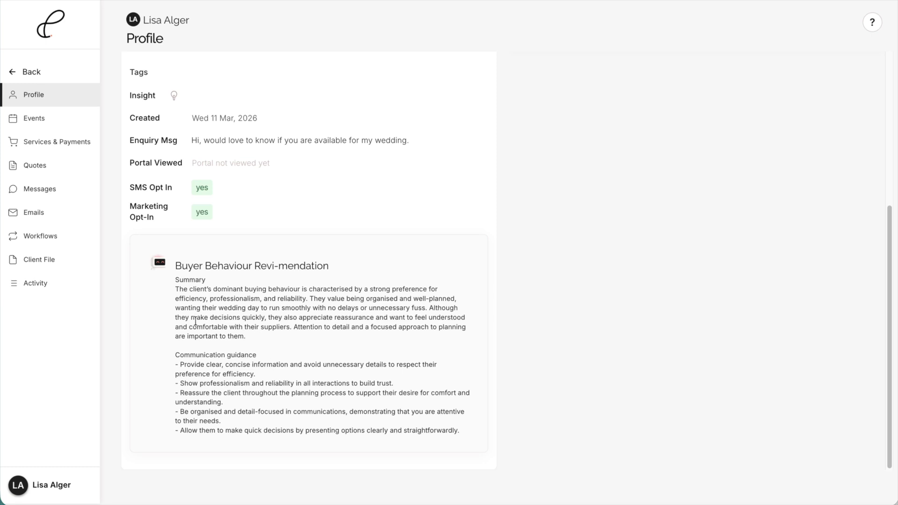
{"action": "left_click", "coordinate": [23, 114]}
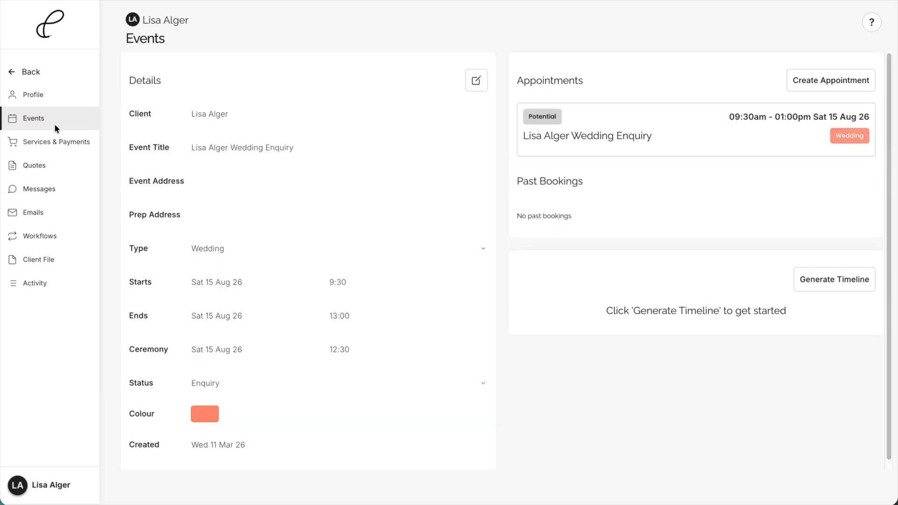
{"action": "left_click", "coordinate": [55, 140]}
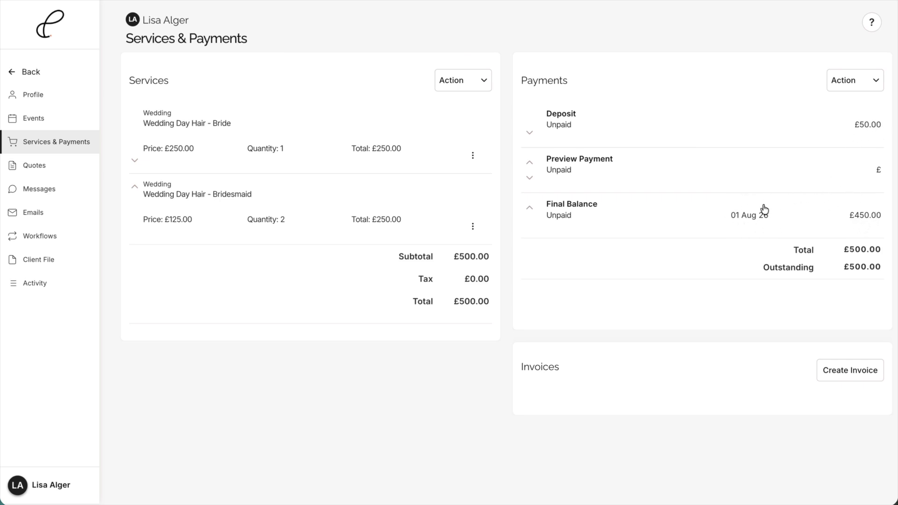
- Generate the timeline for the client's wedding event on Sat 15 Aug 26 and look it over
{"action": "left_click", "coordinate": [36, 119]}
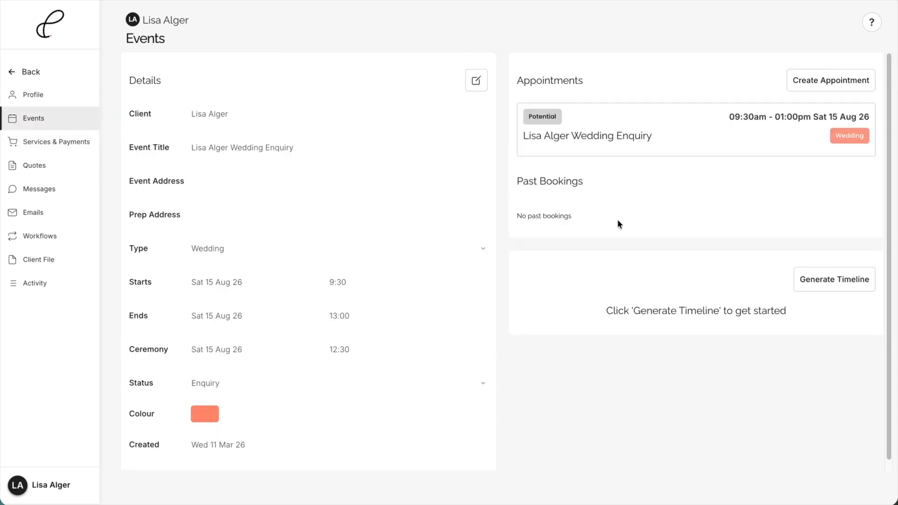
{"action": "left_click", "coordinate": [823, 286]}
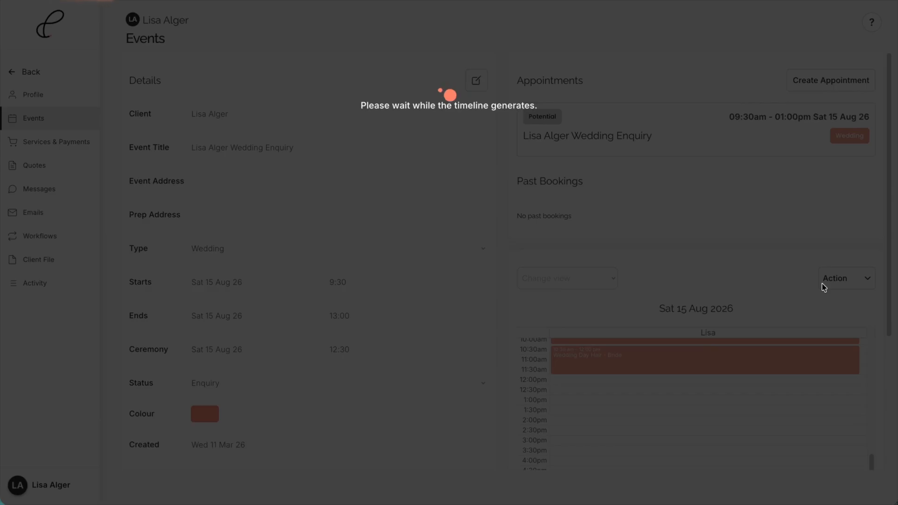
{"action": "scroll", "coordinate": [737, 376], "scroll_direction": "up", "scroll_amount": 3}
{"action": "scroll", "coordinate": [737, 376], "scroll_direction": "up", "scroll_amount": 4}
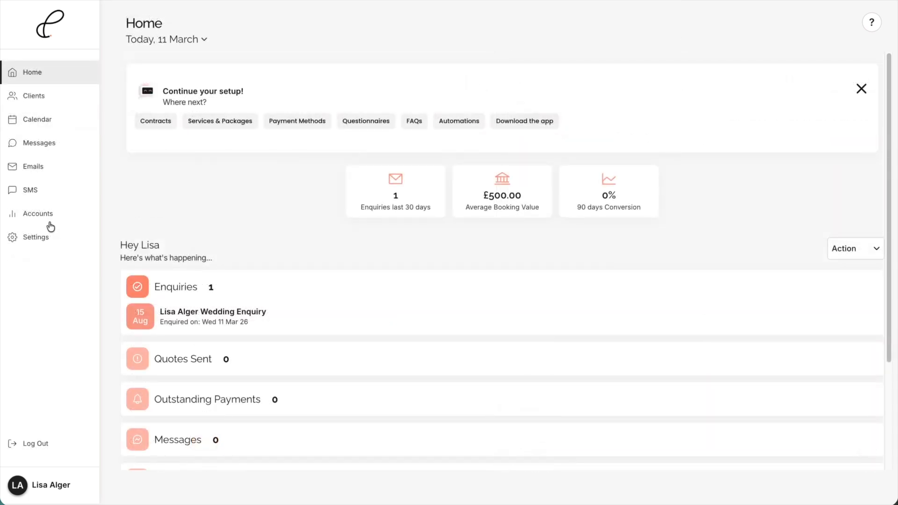
- Open the services settings and review the service categories and the wedding hair services
{"action": "left_click", "coordinate": [37, 239]}
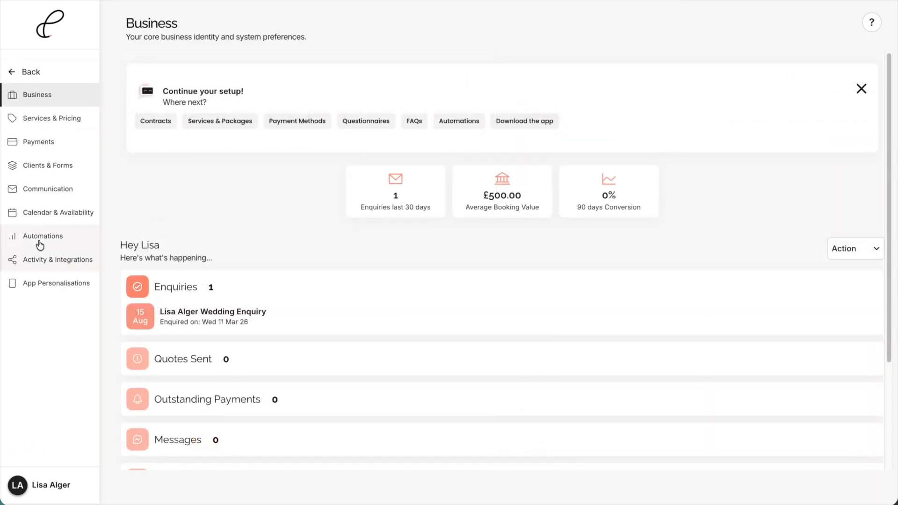
{"action": "left_click", "coordinate": [35, 119]}
{"action": "left_click", "coordinate": [180, 91]}
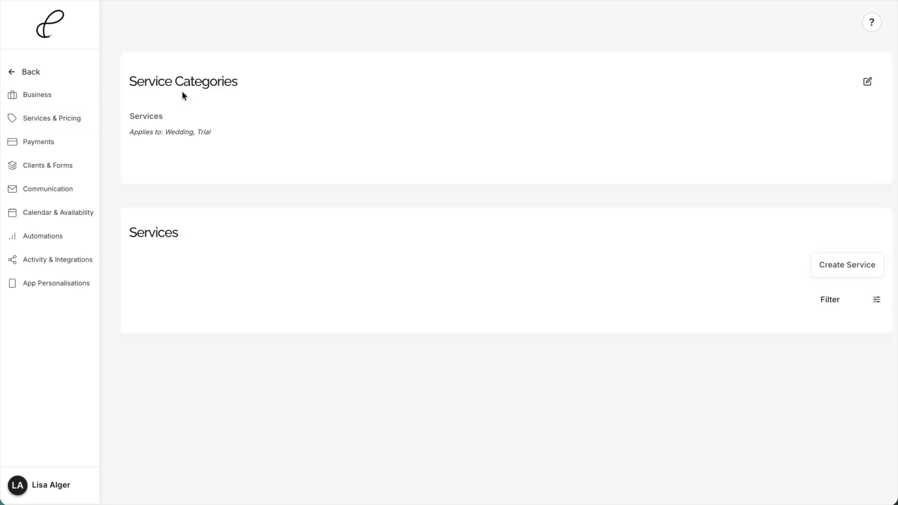
{"action": "scroll", "coordinate": [325, 263], "scroll_direction": "down", "scroll_amount": 1}
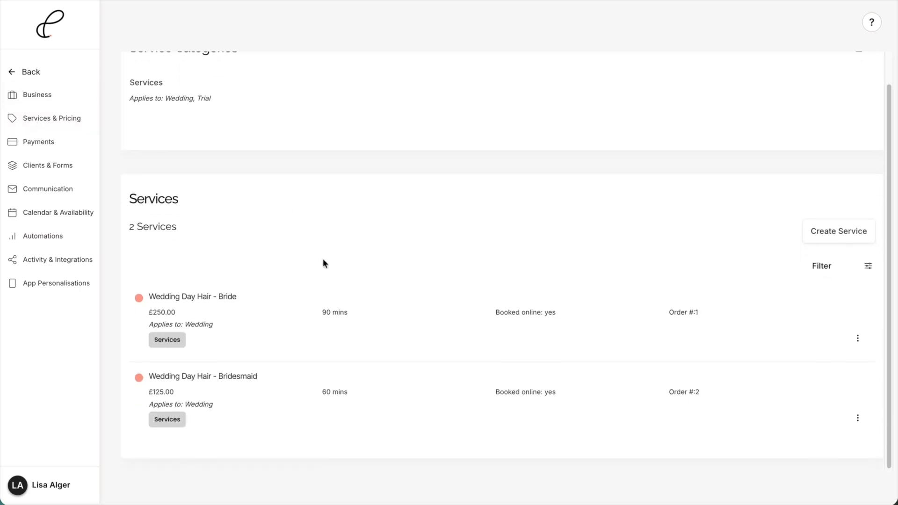
{"action": "scroll", "coordinate": [150, 223], "scroll_direction": "up", "scroll_amount": 1}
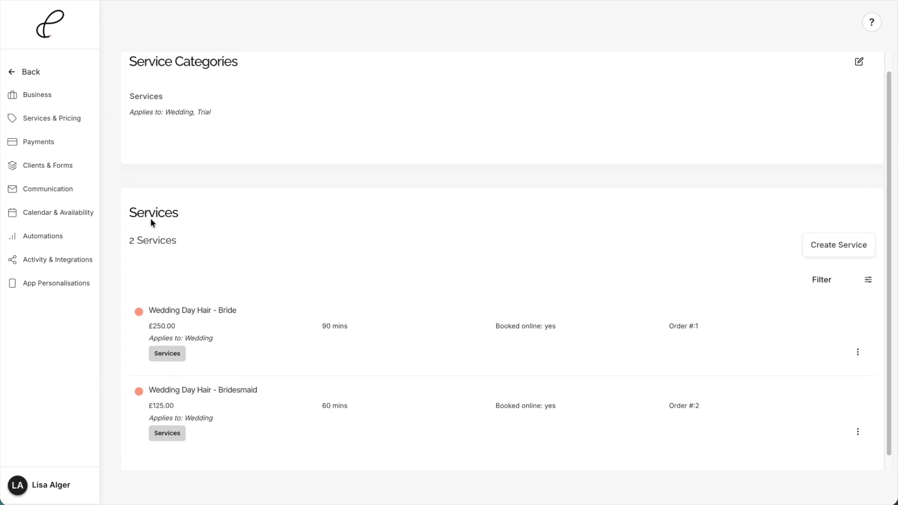
- Open the payment settings to review the Weddings payment schedule
{"action": "left_click", "coordinate": [51, 120]}
{"action": "left_click", "coordinate": [168, 131]}
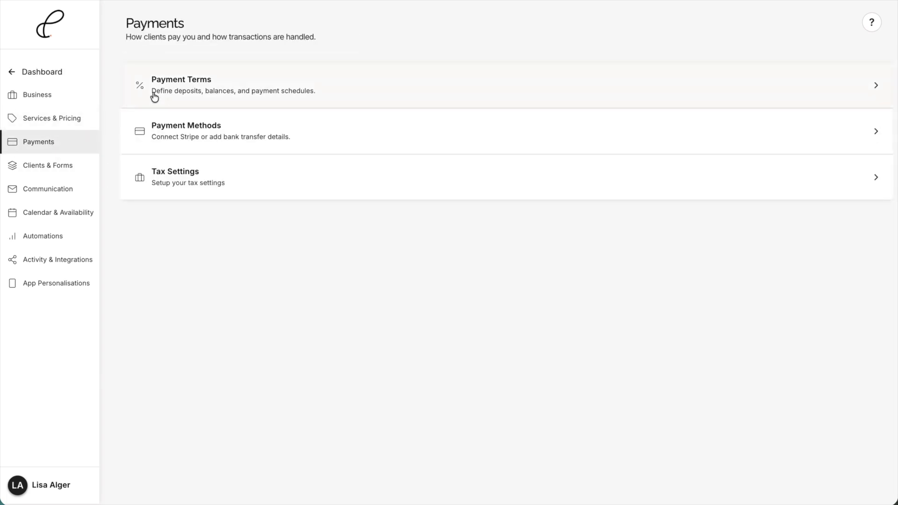
{"action": "left_click", "coordinate": [152, 96]}
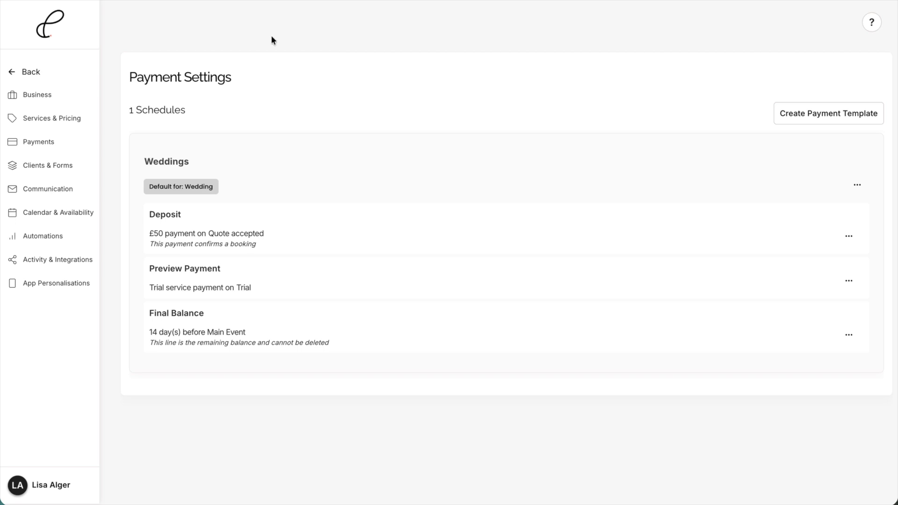
- Find the default wedding form in Forms & Enquiry Builder and open it for editing
{"action": "left_click", "coordinate": [40, 73]}
{"action": "left_click", "coordinate": [61, 165]}
{"action": "left_click", "coordinate": [185, 89]}
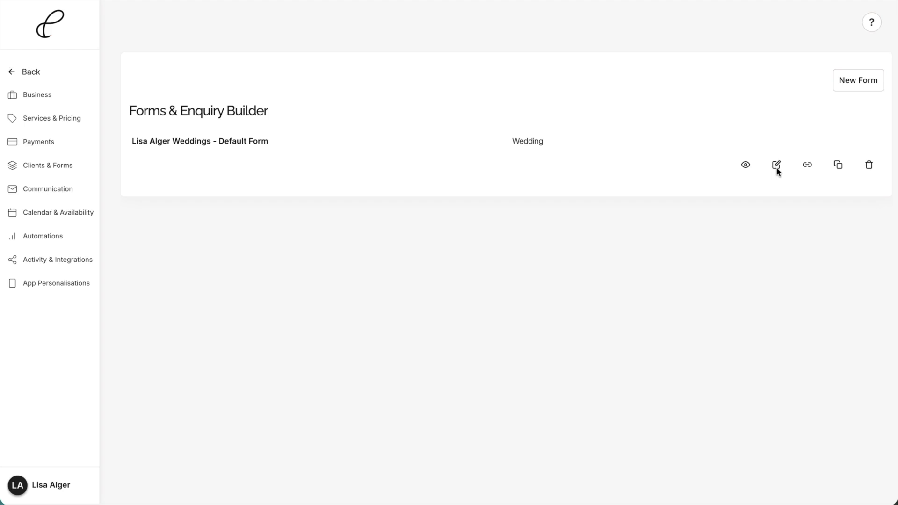
{"action": "left_click", "coordinate": [777, 166]}
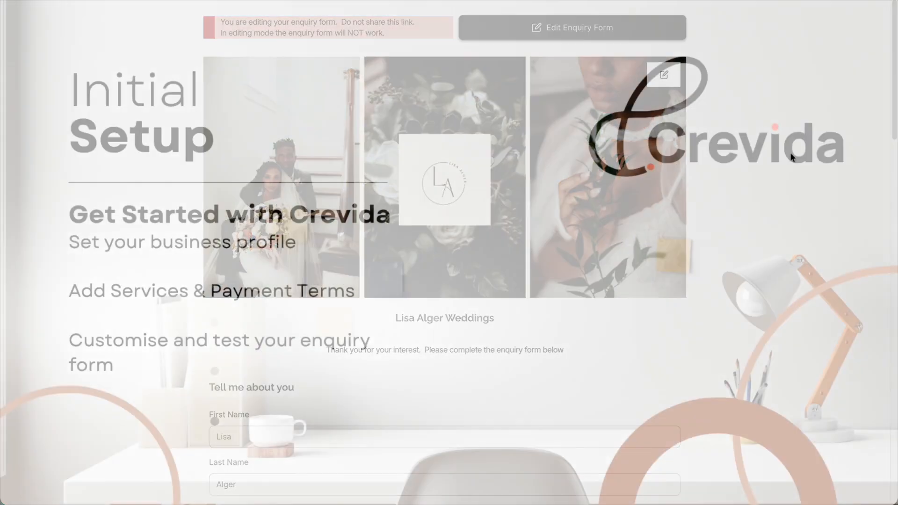